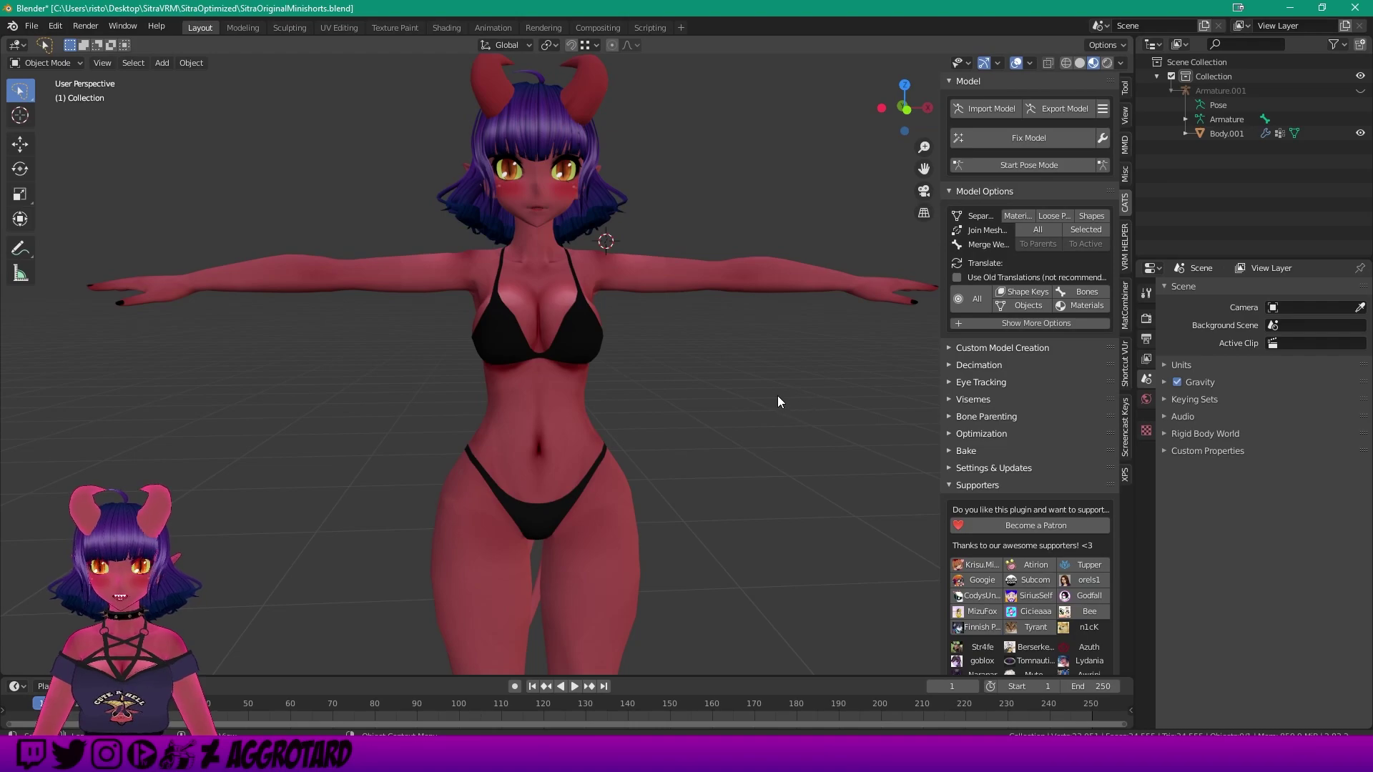
pyautogui.scroll(-1, 777, 399)
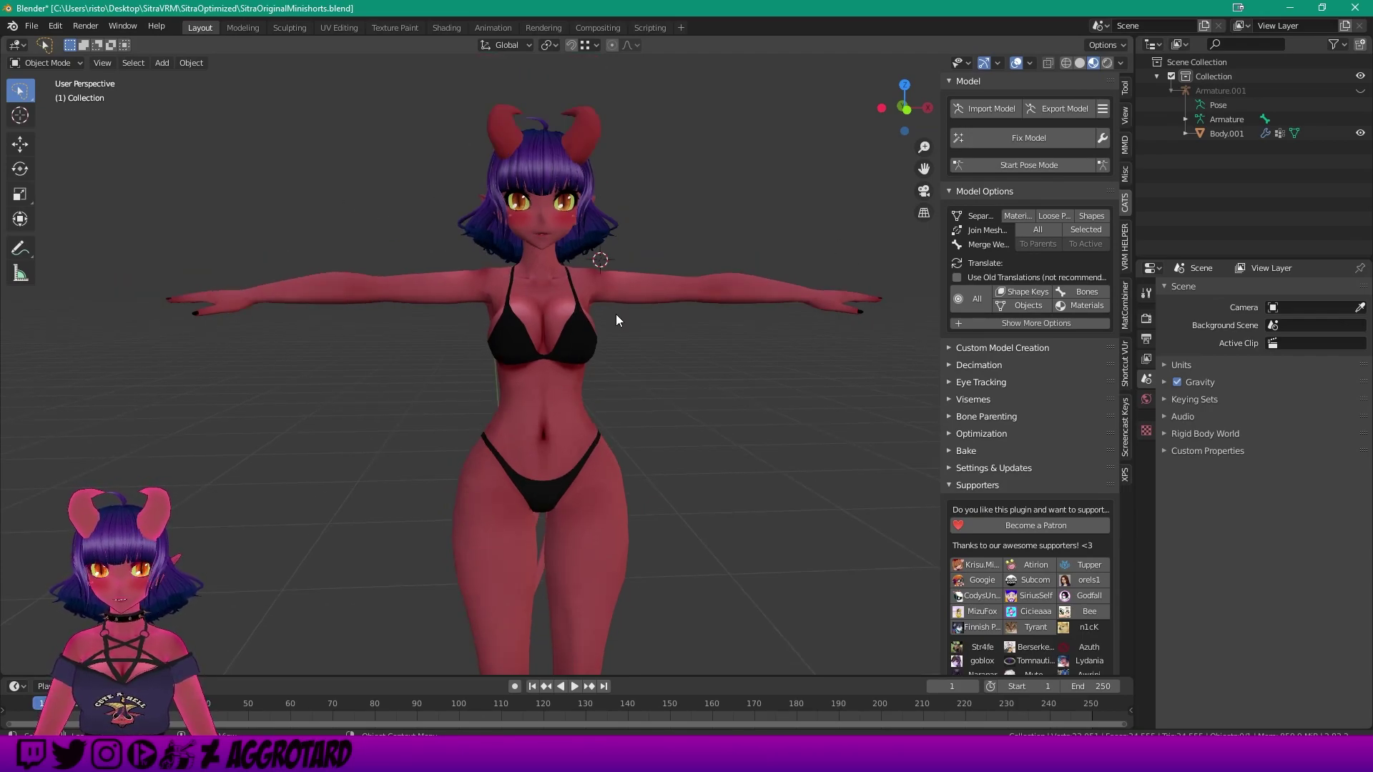
pyautogui.scroll(1, 617, 316)
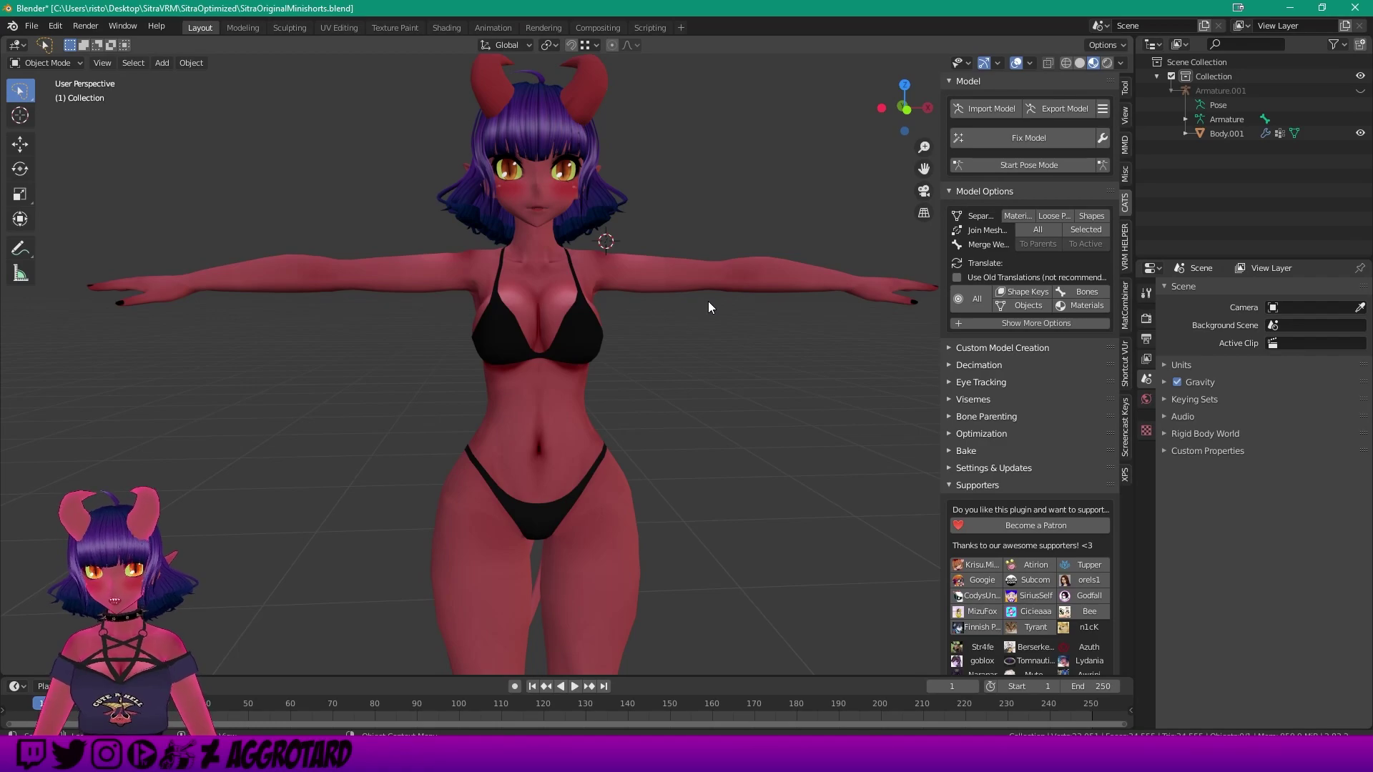
# Import Sweater.pmx onto the avatar with CATS and run Fix Model on it
pyautogui.moveTo(708, 301); pyautogui.dragTo(702, 319, button='middle')
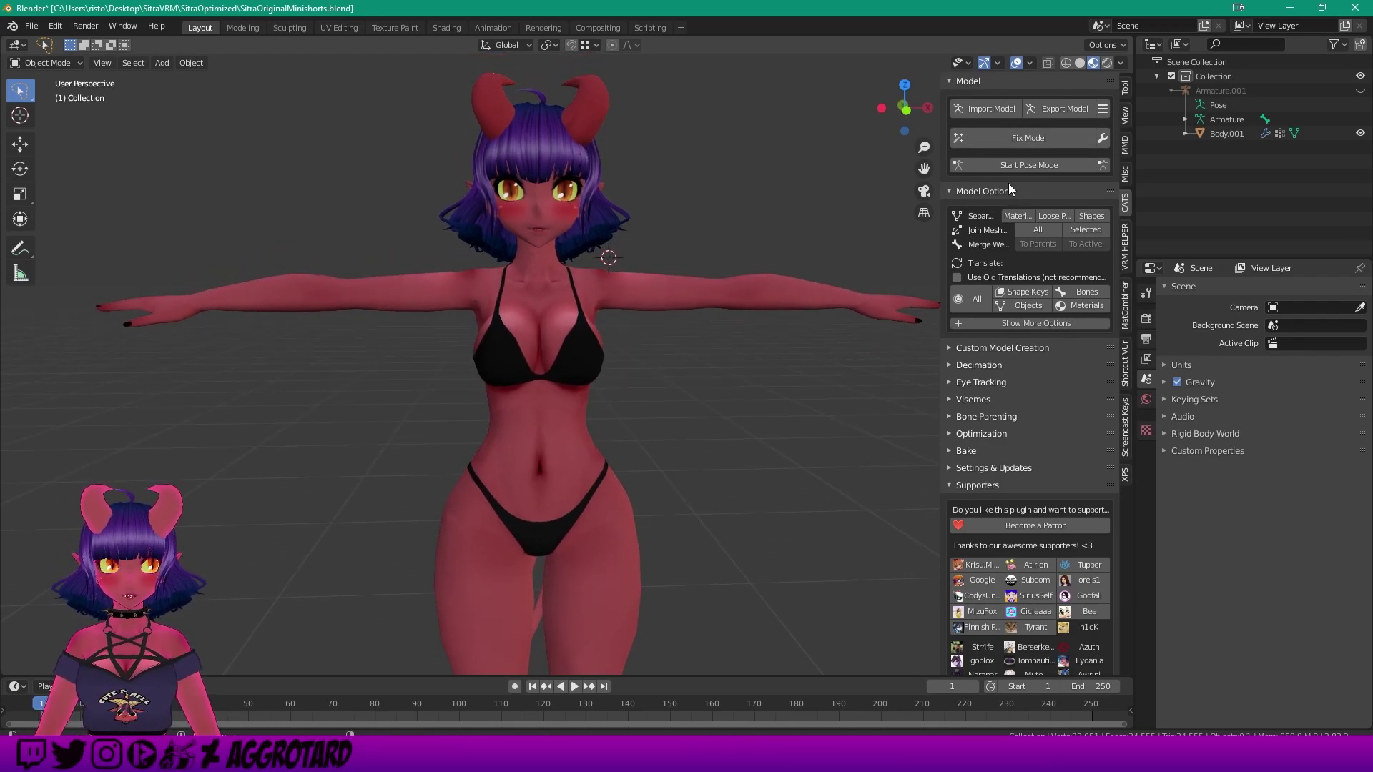
pyautogui.click(987, 111)
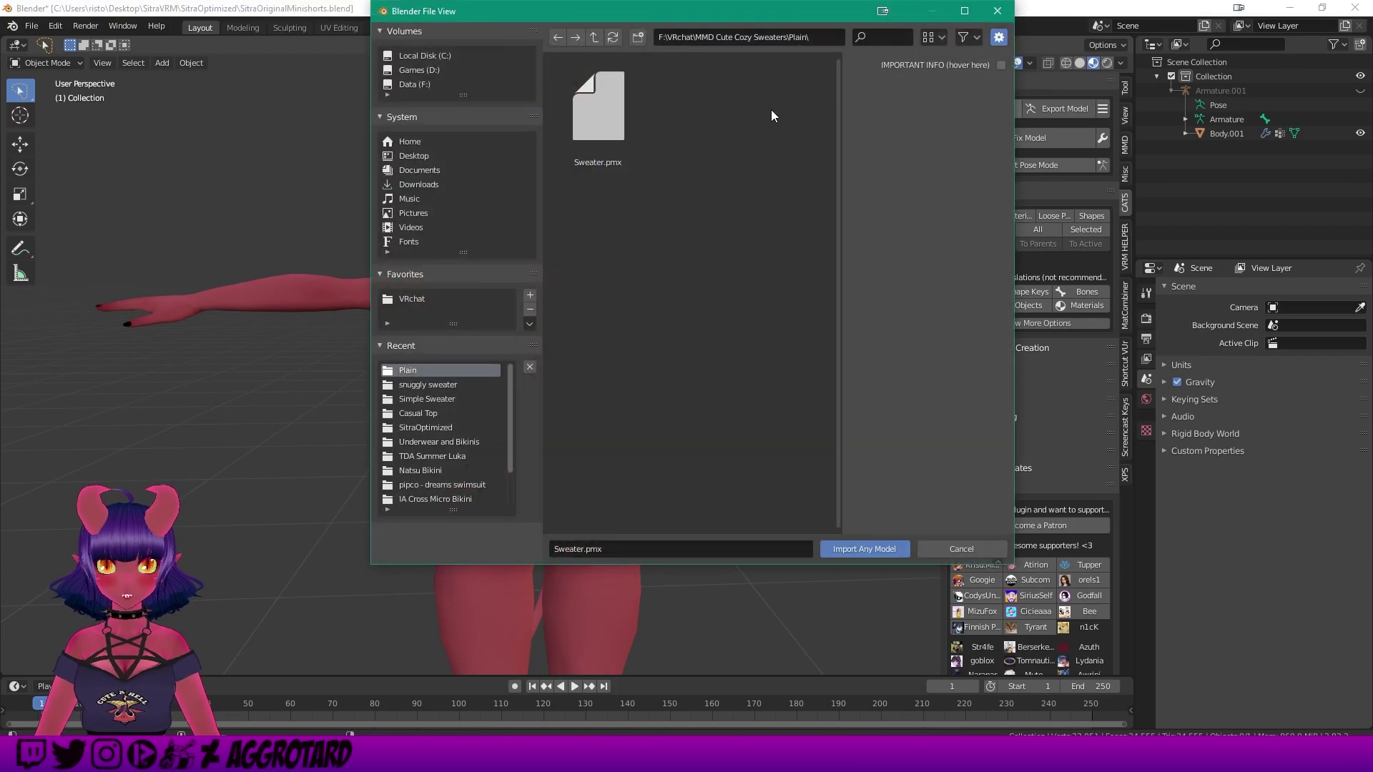
pyautogui.doubleClick(602, 128)
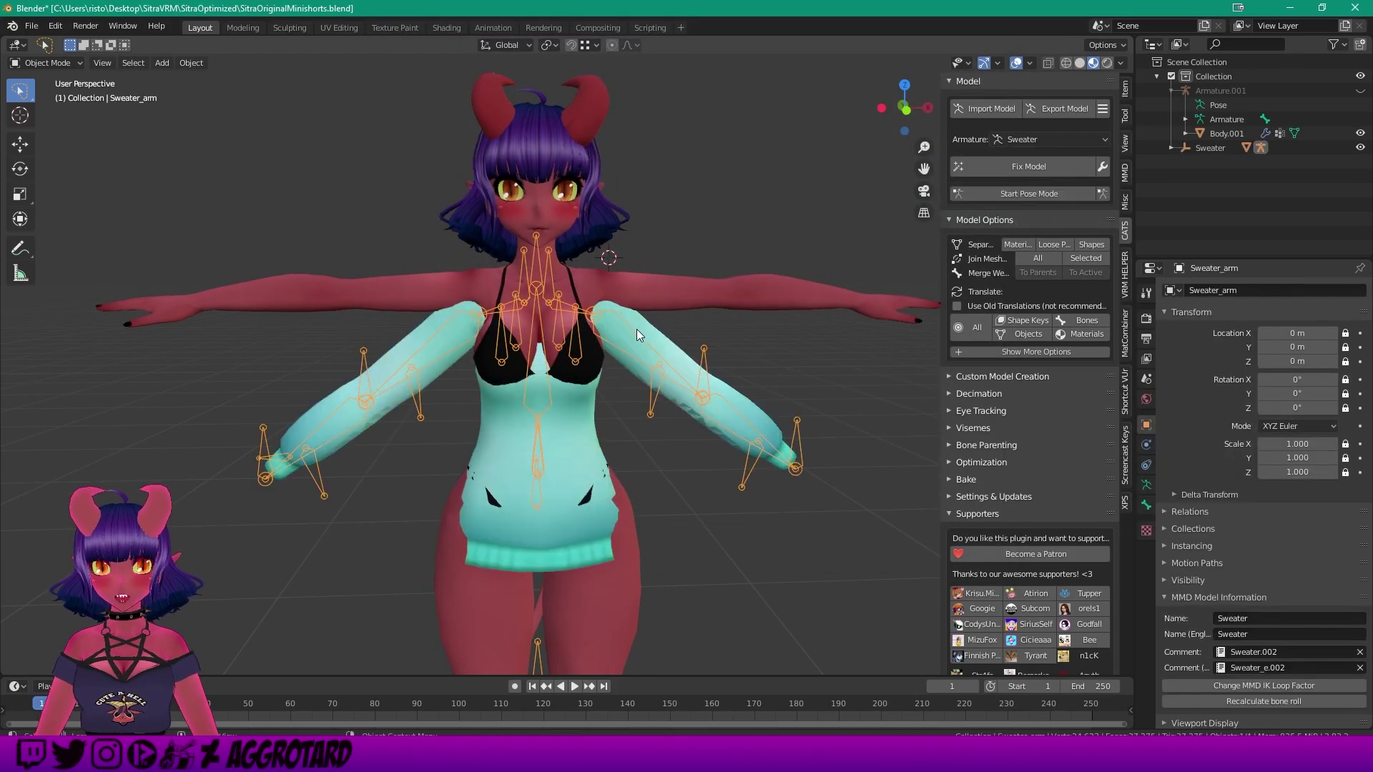
pyautogui.click(1008, 169)
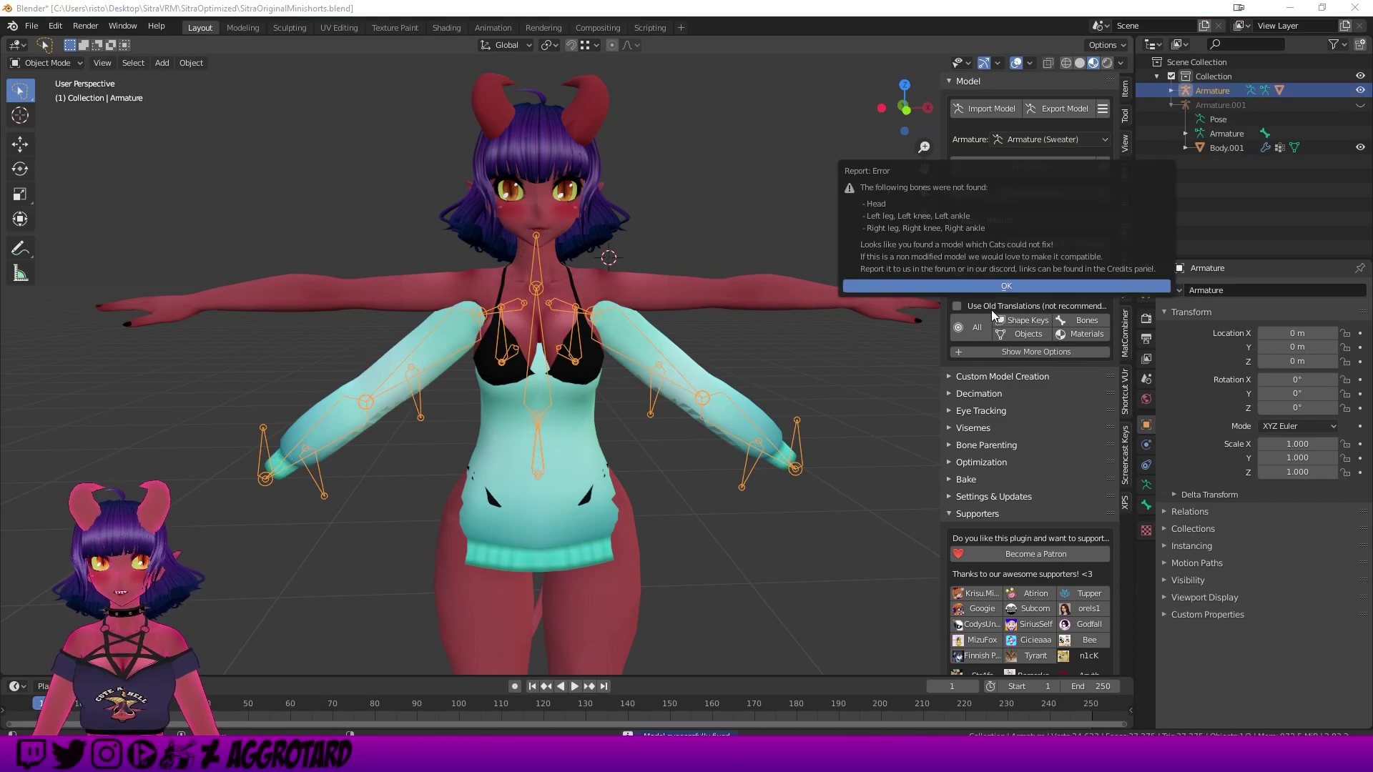
# Dismiss the missing-bones report and raise the sweater armature about 0.035 m along Z
pyautogui.click(943, 286)
pyautogui.moveTo(788, 255); pyautogui.dragTo(788, 255, button='middle')
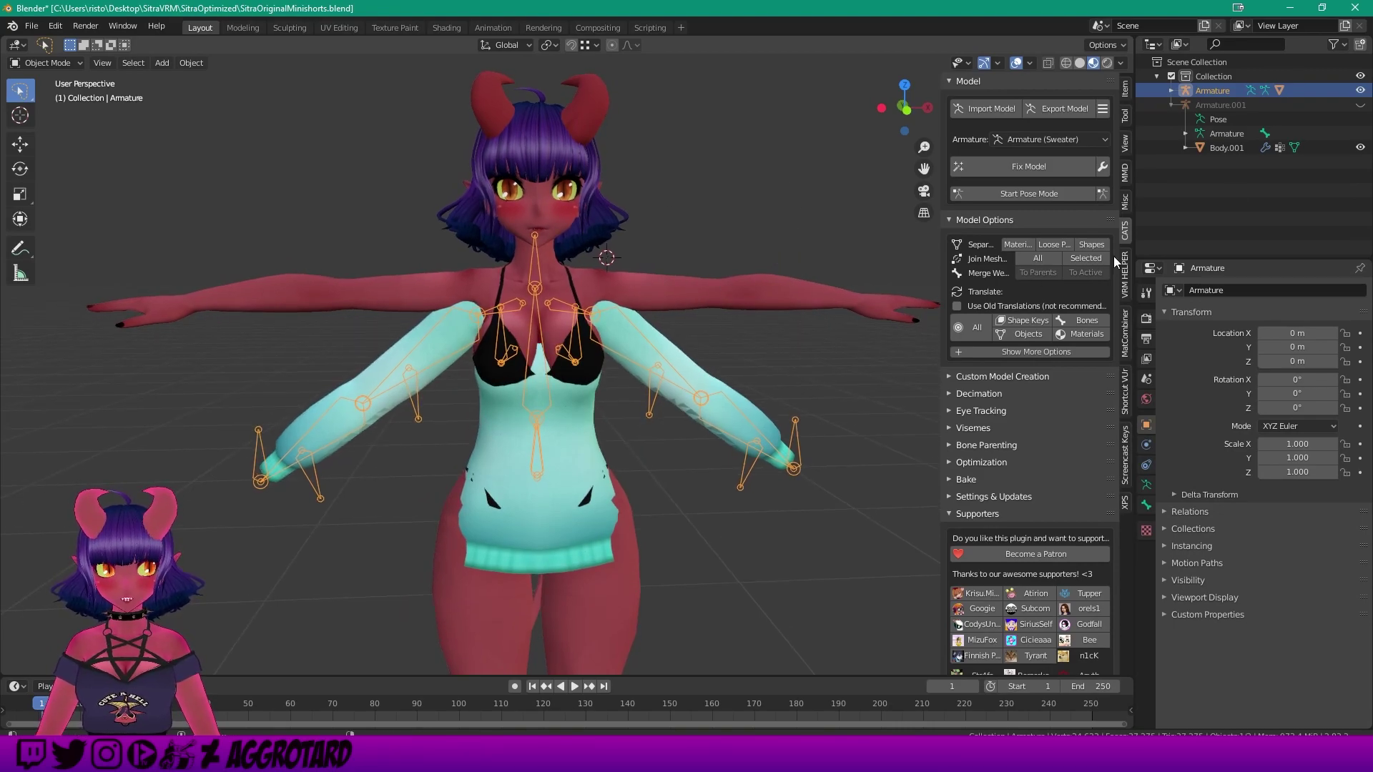
pyautogui.moveTo(624, 309); pyautogui.dragTo(640, 301, button='middle')
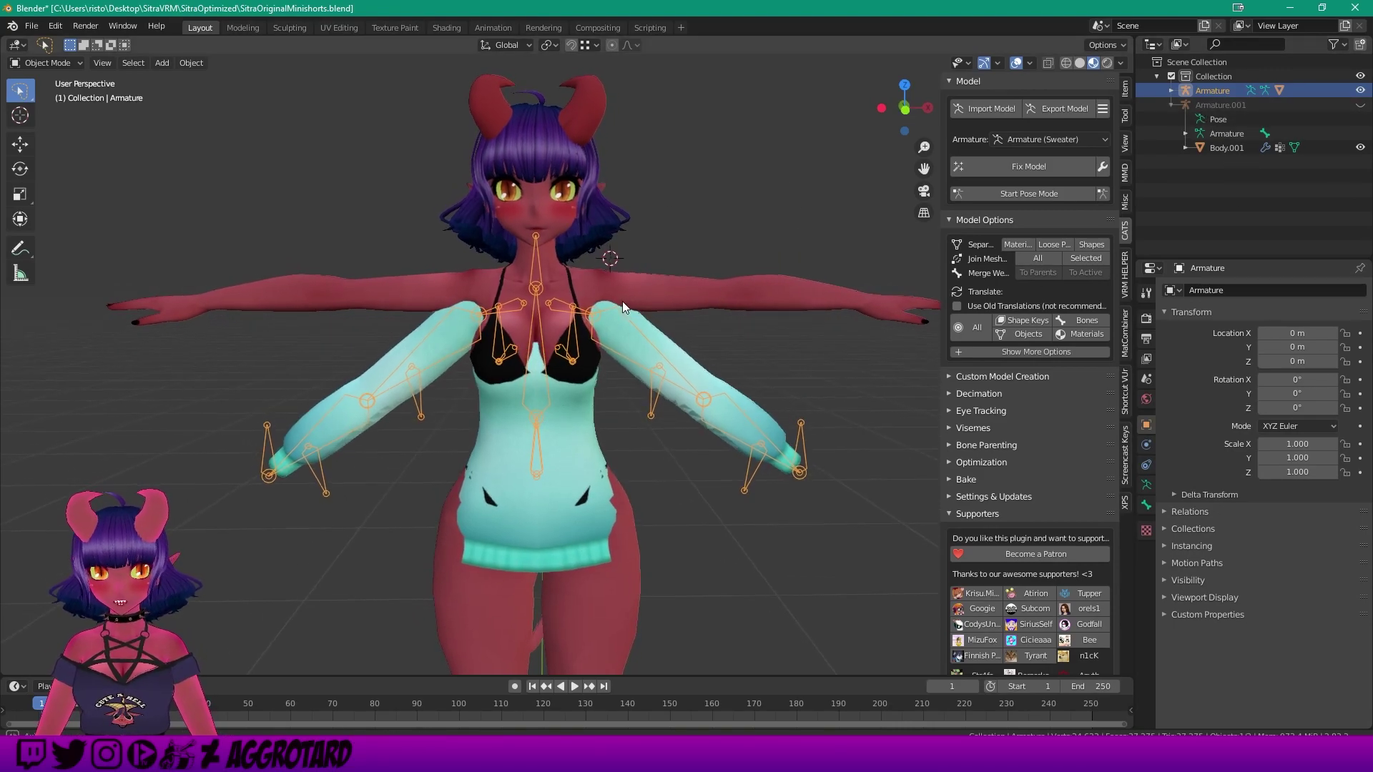
pyautogui.press('g')
pyautogui.press('z')
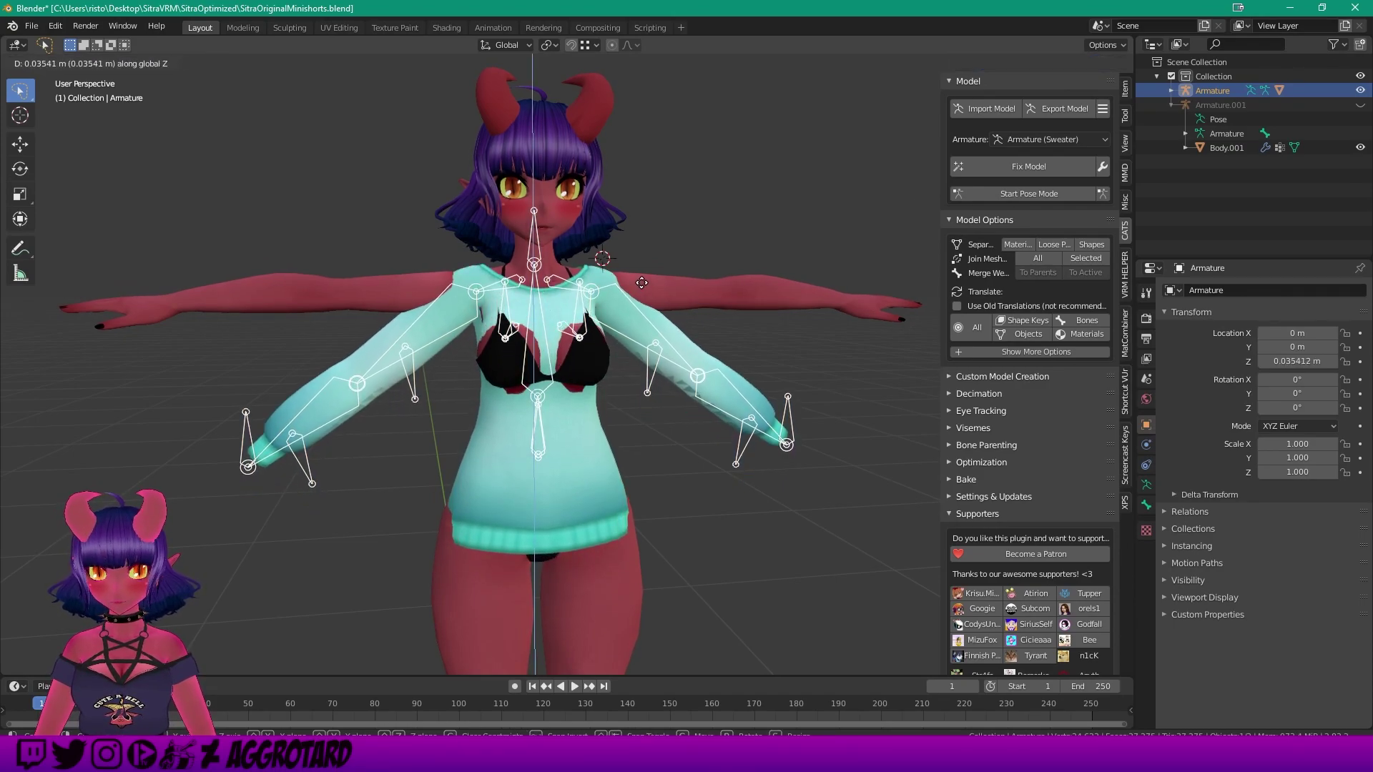
pyautogui.click(641, 282)
pyautogui.moveTo(611, 282); pyautogui.dragTo(552, 245, button='middle')
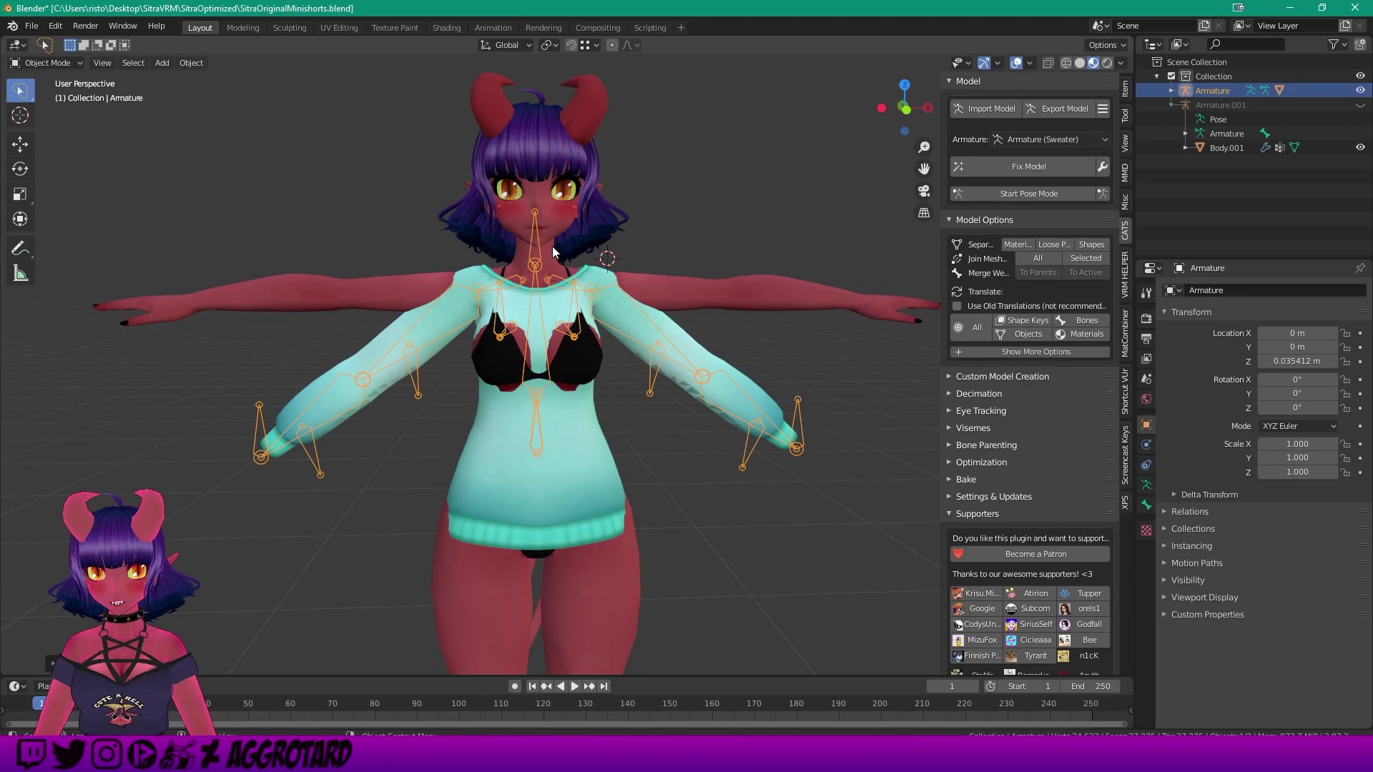
pyautogui.scroll(2, 507, 270)
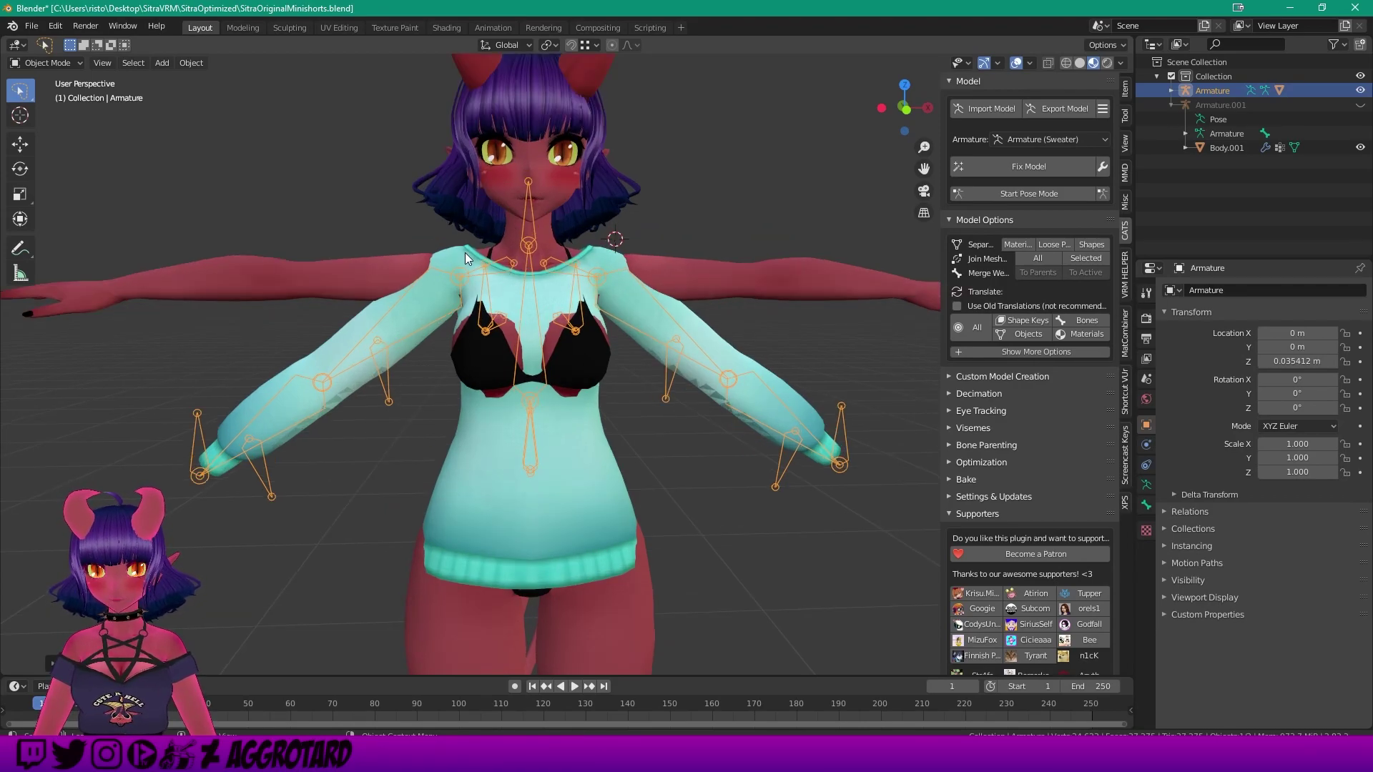
pyautogui.scroll(1, 504, 289)
pyautogui.scroll(1, 505, 286)
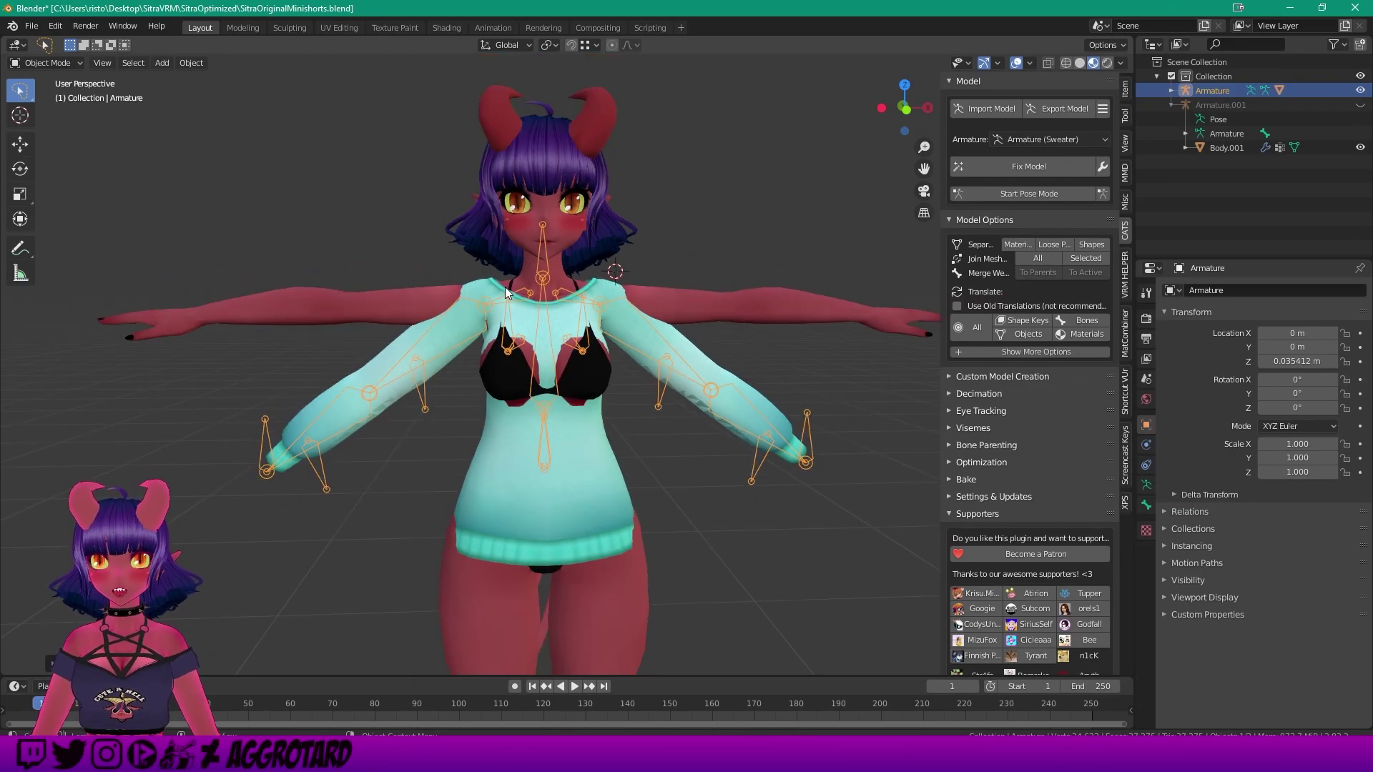
pyautogui.scroll(1, 502, 287)
# In Pose Mode, rotate the right and left arm bones on Y to level both sleeves
pyautogui.hotkey('ctrl', 'Tab')
pyautogui.scroll(-1, 503, 286)
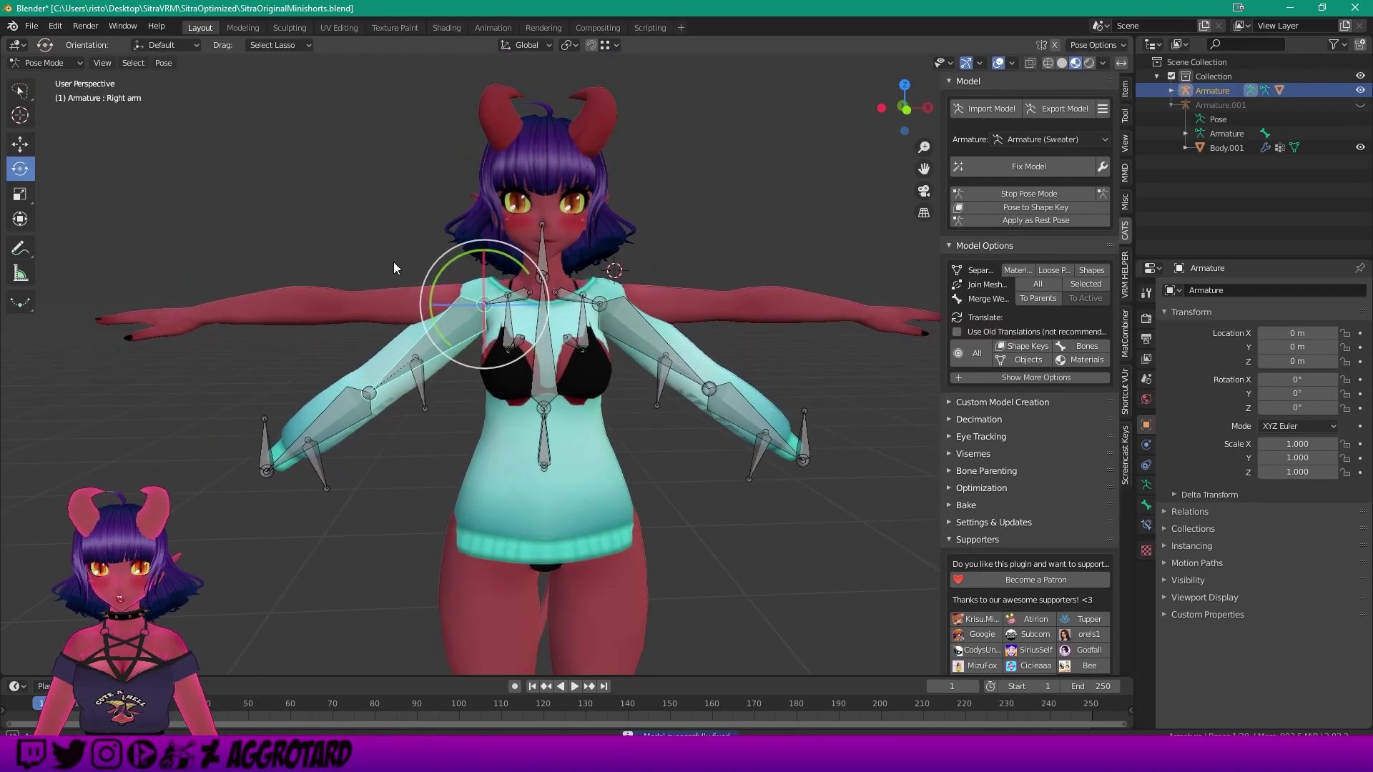
pyautogui.scroll(-1, 392, 263)
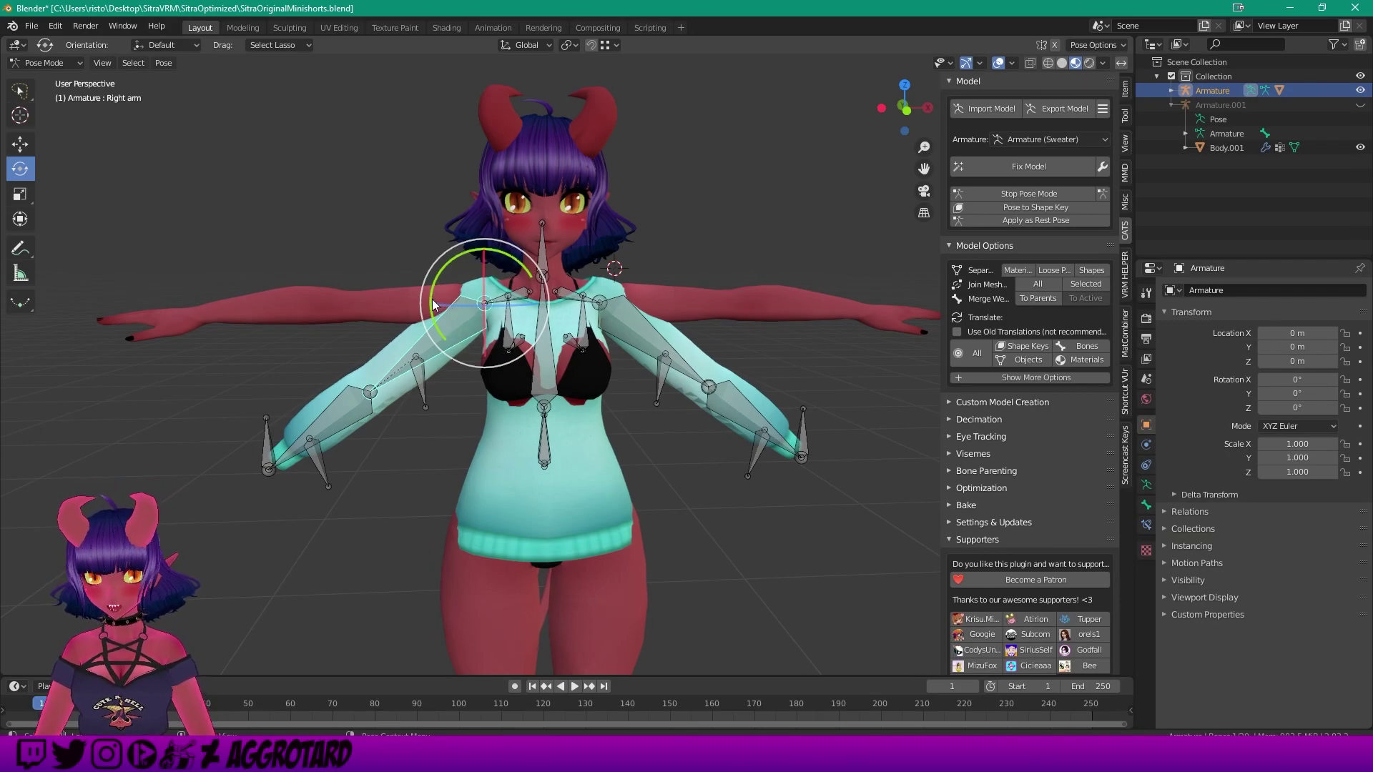
pyautogui.press('r')
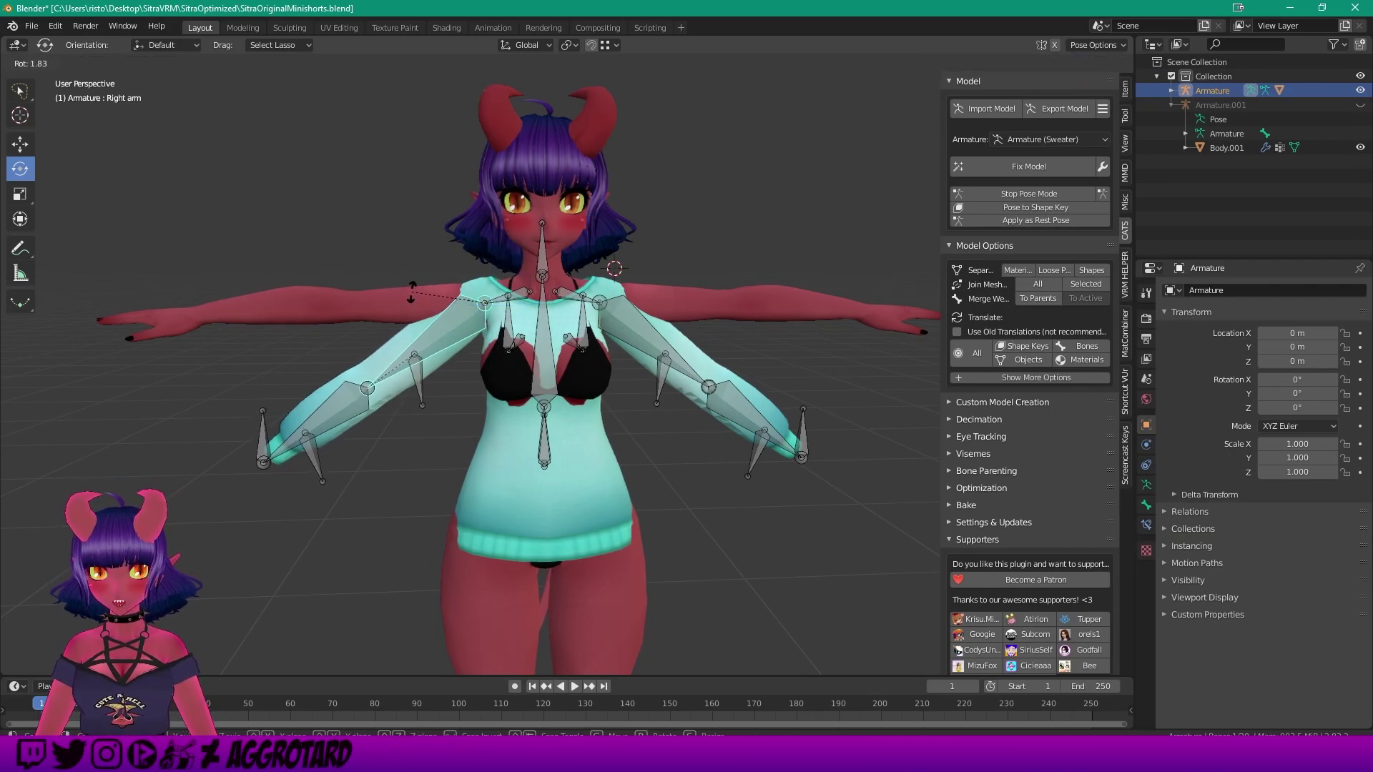
pyautogui.press('y')
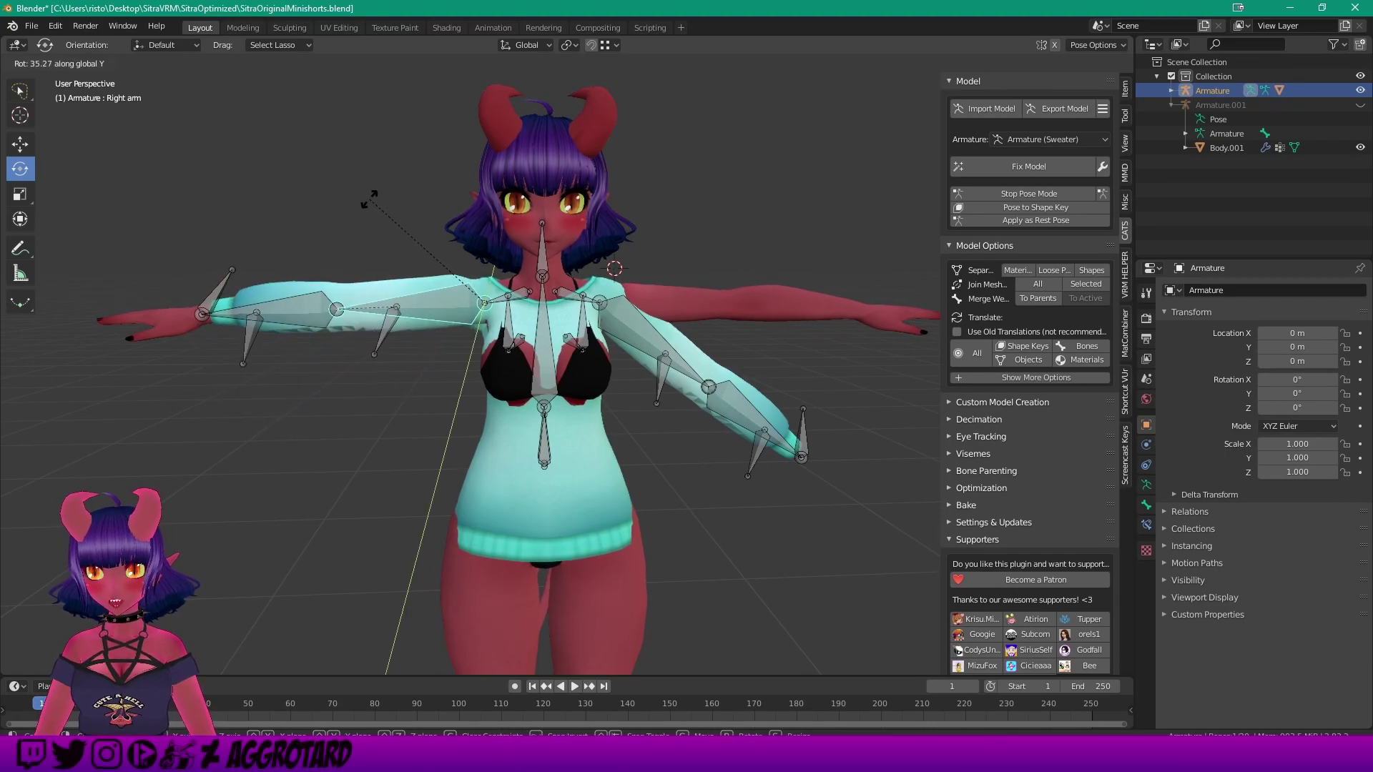
pyautogui.click(370, 202)
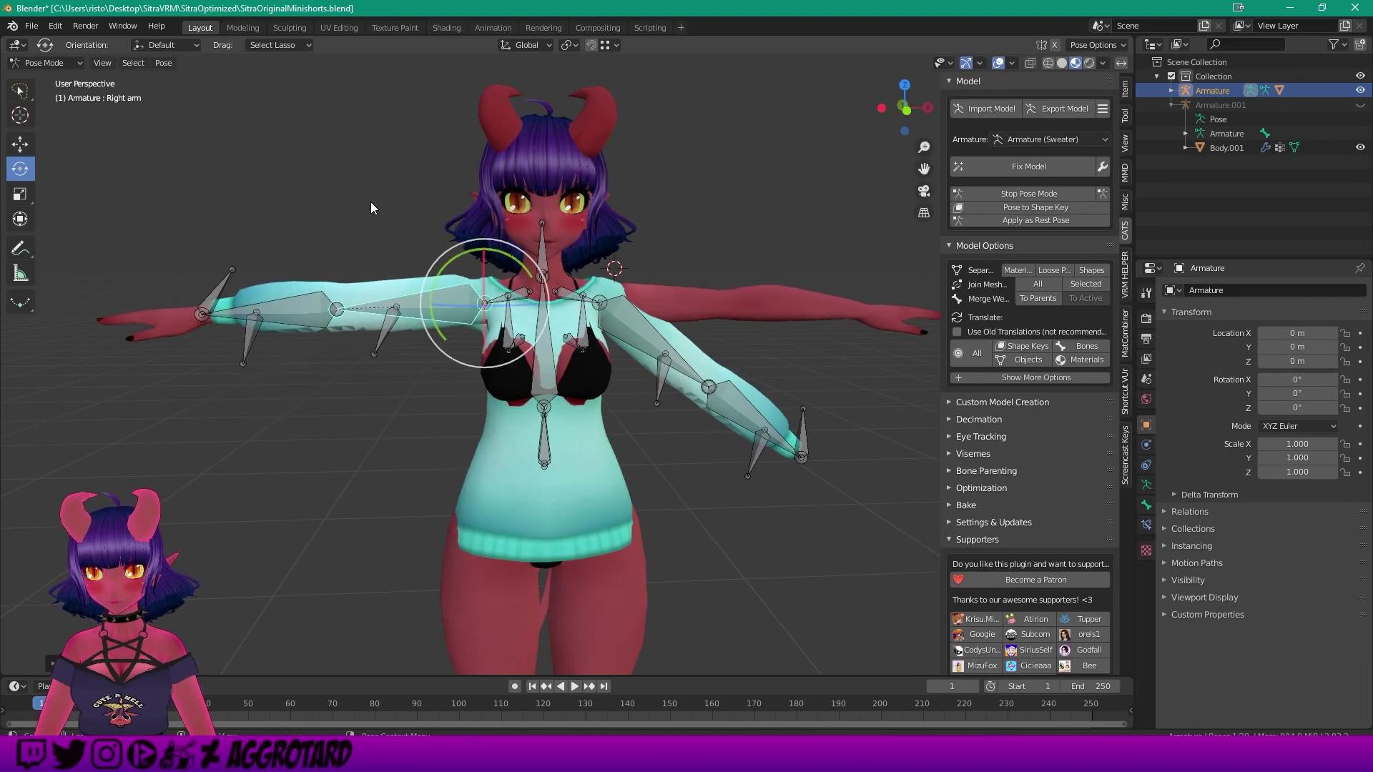
pyautogui.click(647, 340)
pyautogui.press('r')
pyautogui.press('y')
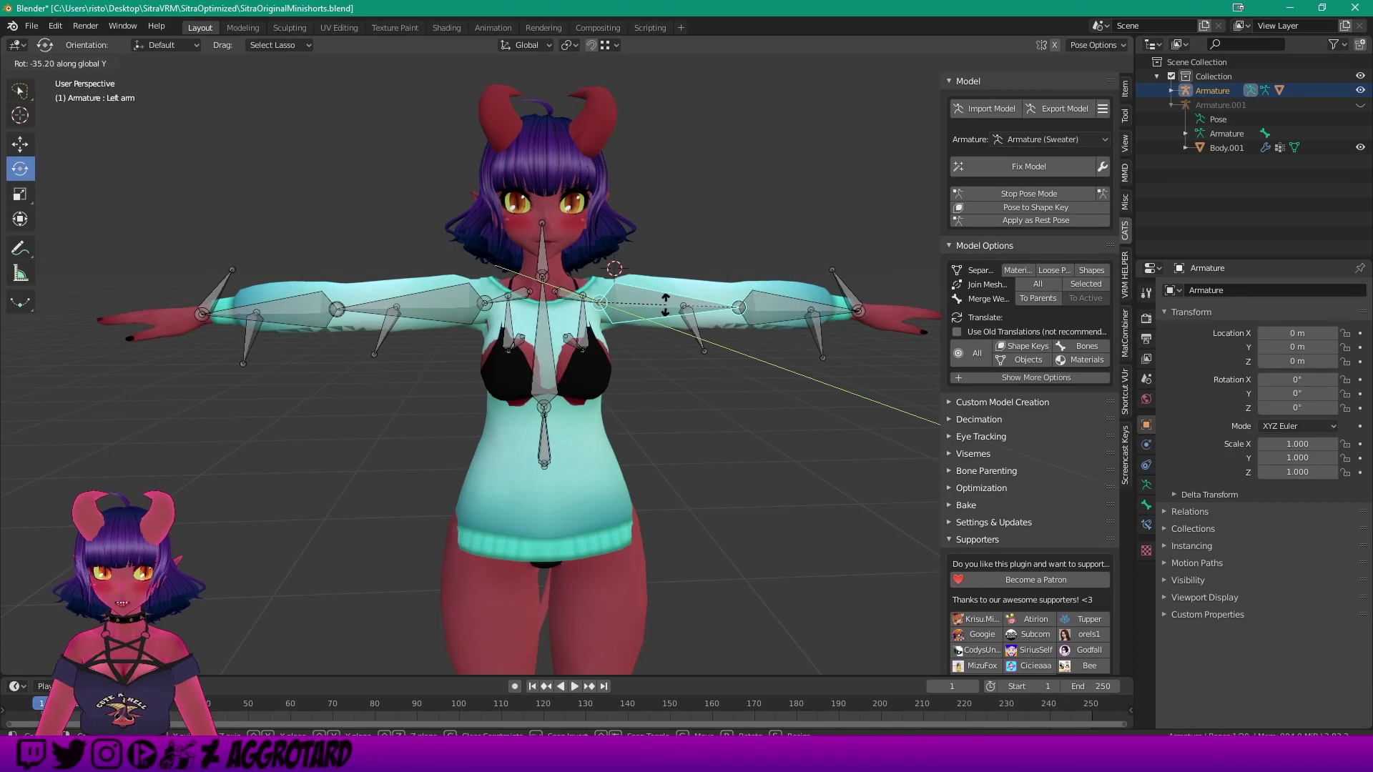
pyautogui.click(665, 305)
pyautogui.moveTo(670, 309)
pyautogui.mouseDown(button='middle')
pyautogui.moveTo(563, 436)
pyautogui.moveTo(673, 352)
pyautogui.moveTo(656, 321)
pyautogui.moveTo(782, 331)
pyautogui.moveTo(726, 301)
pyautogui.moveTo(600, 340)
pyautogui.moveTo(698, 355)
pyautogui.moveTo(682, 354)
pyautogui.mouseUp(button='middle')
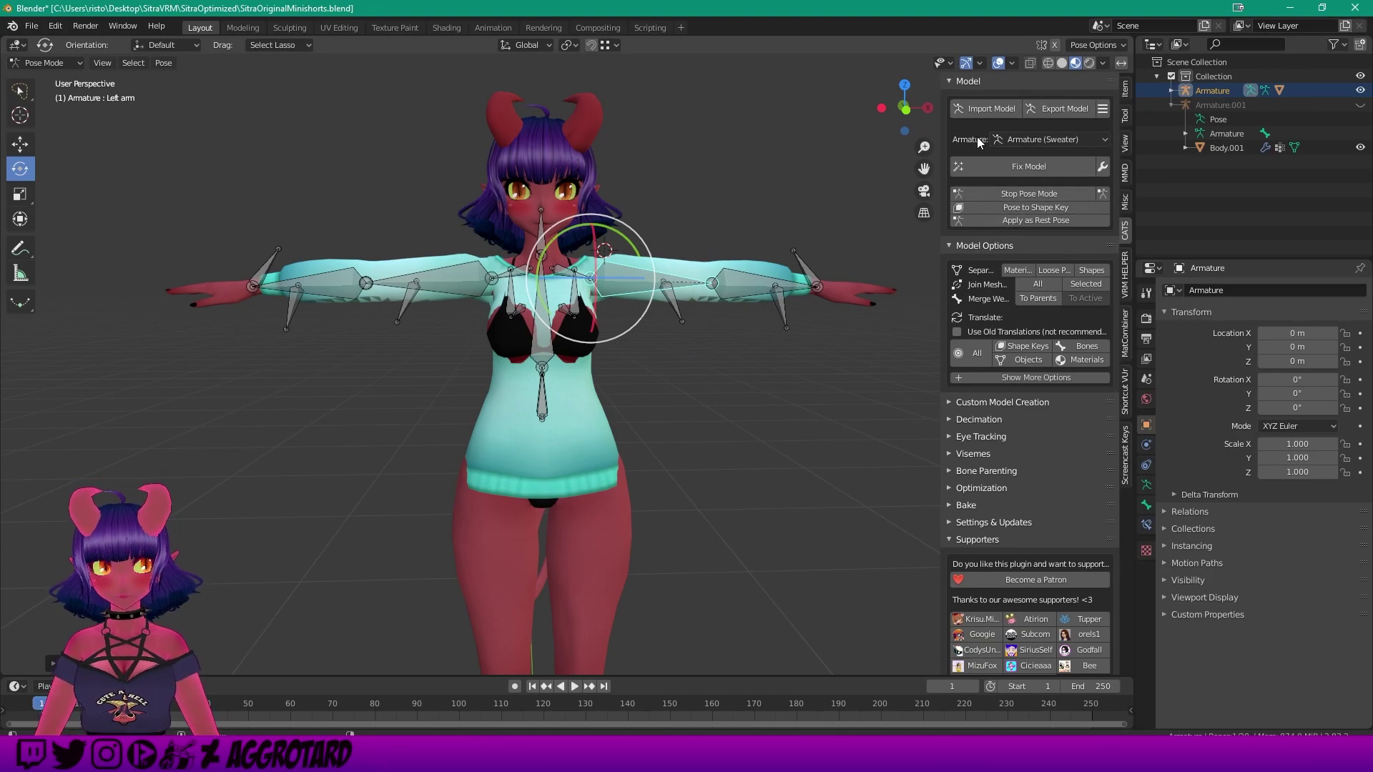
# Apply the straightened-sleeve pose as the sweater's rest pose, then run Fix Model again
pyautogui.click(1040, 221)
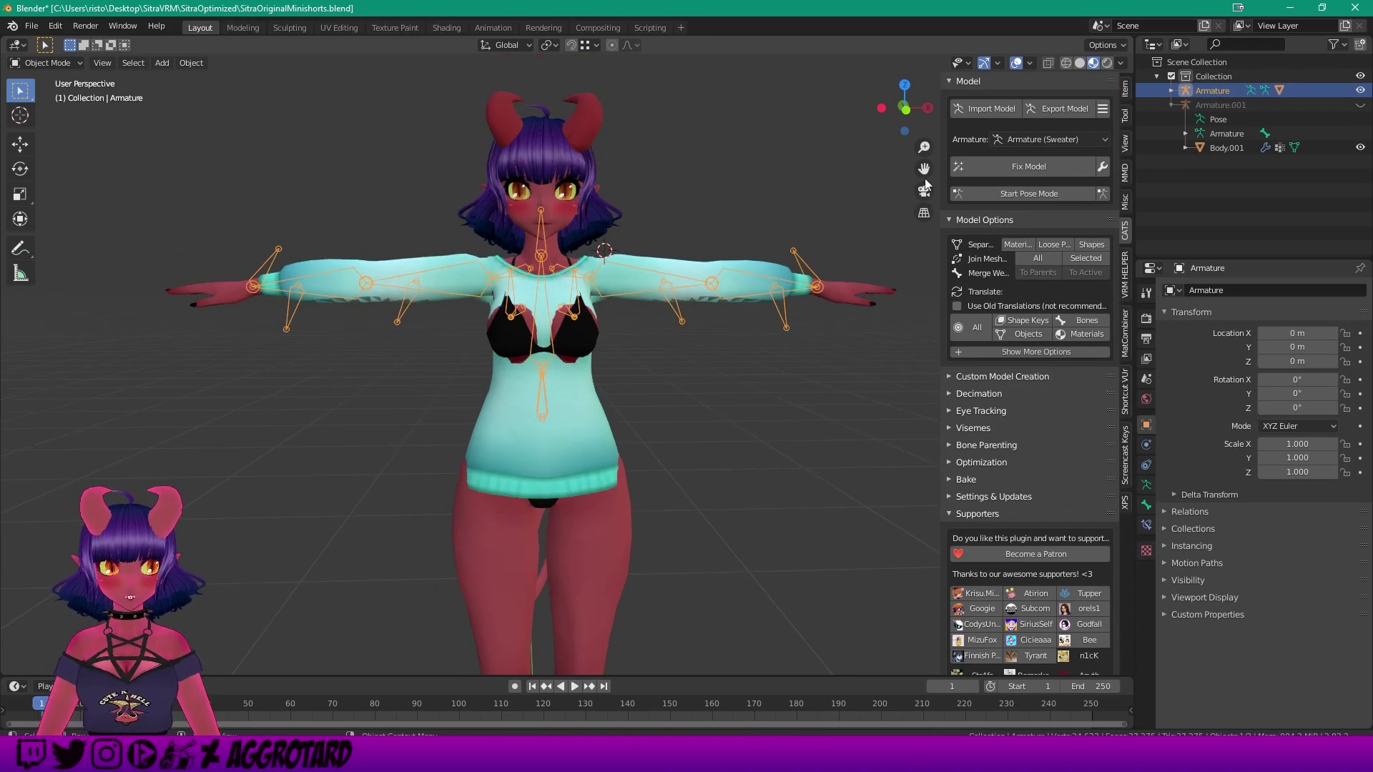
pyautogui.click(1015, 171)
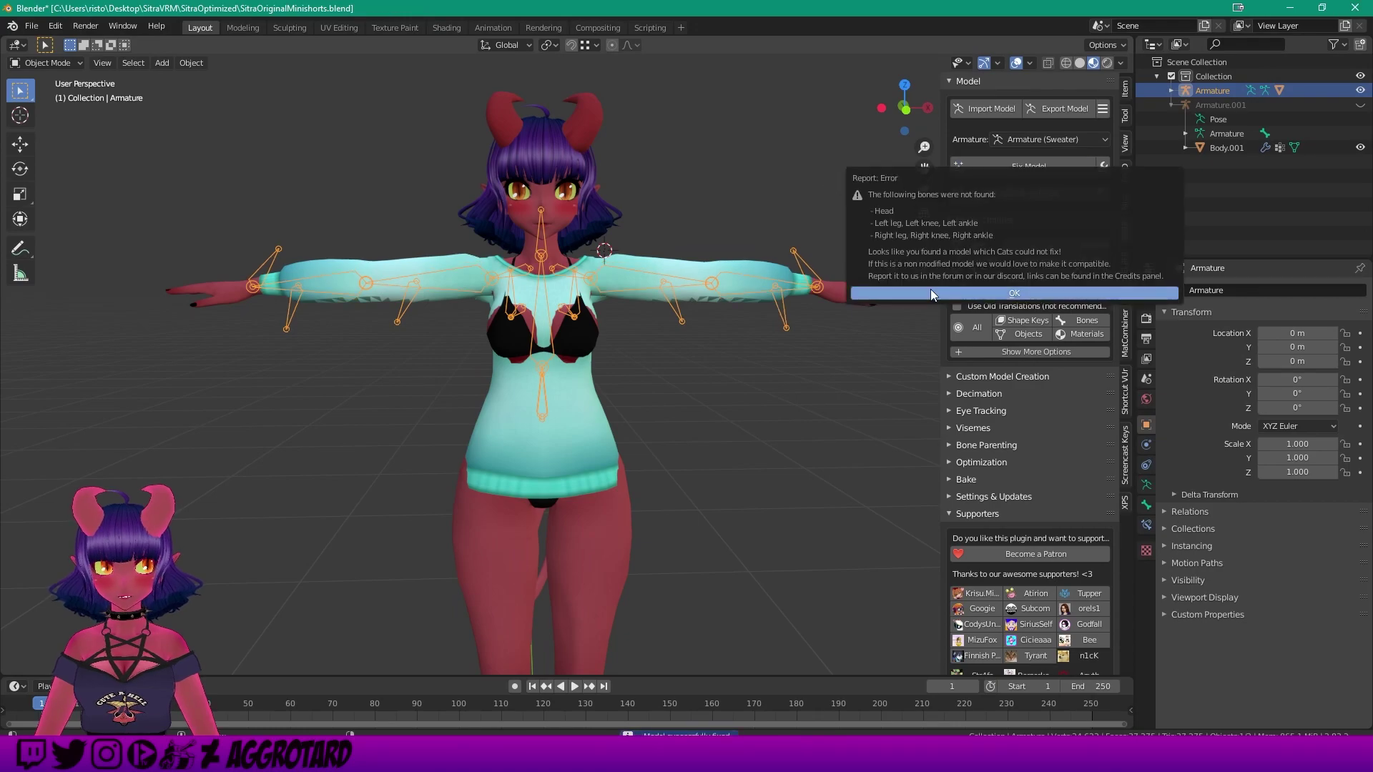
# Undo the armature deletion, hide Armature.001 with its eye icon, and select Body
pyautogui.press('Delete')
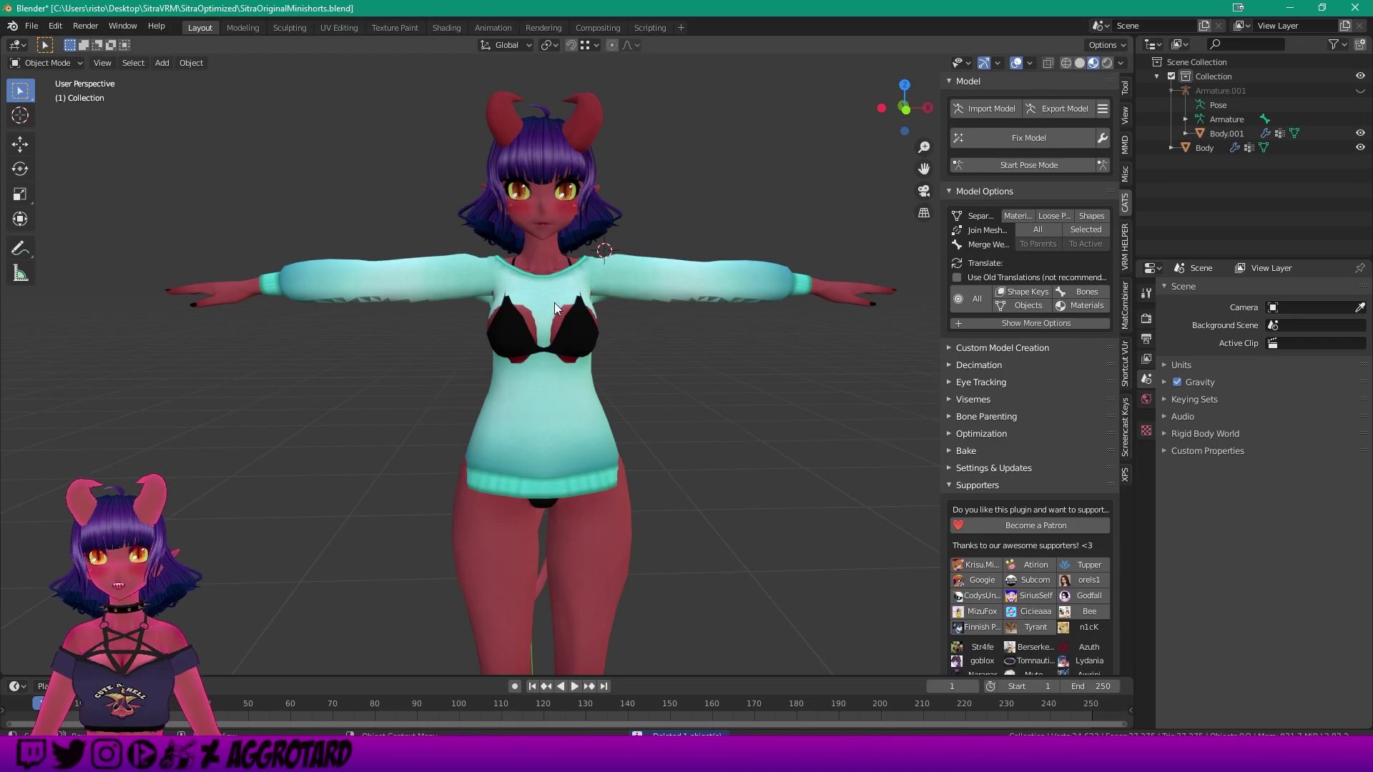
pyautogui.hotkey('ctrl', 'z')
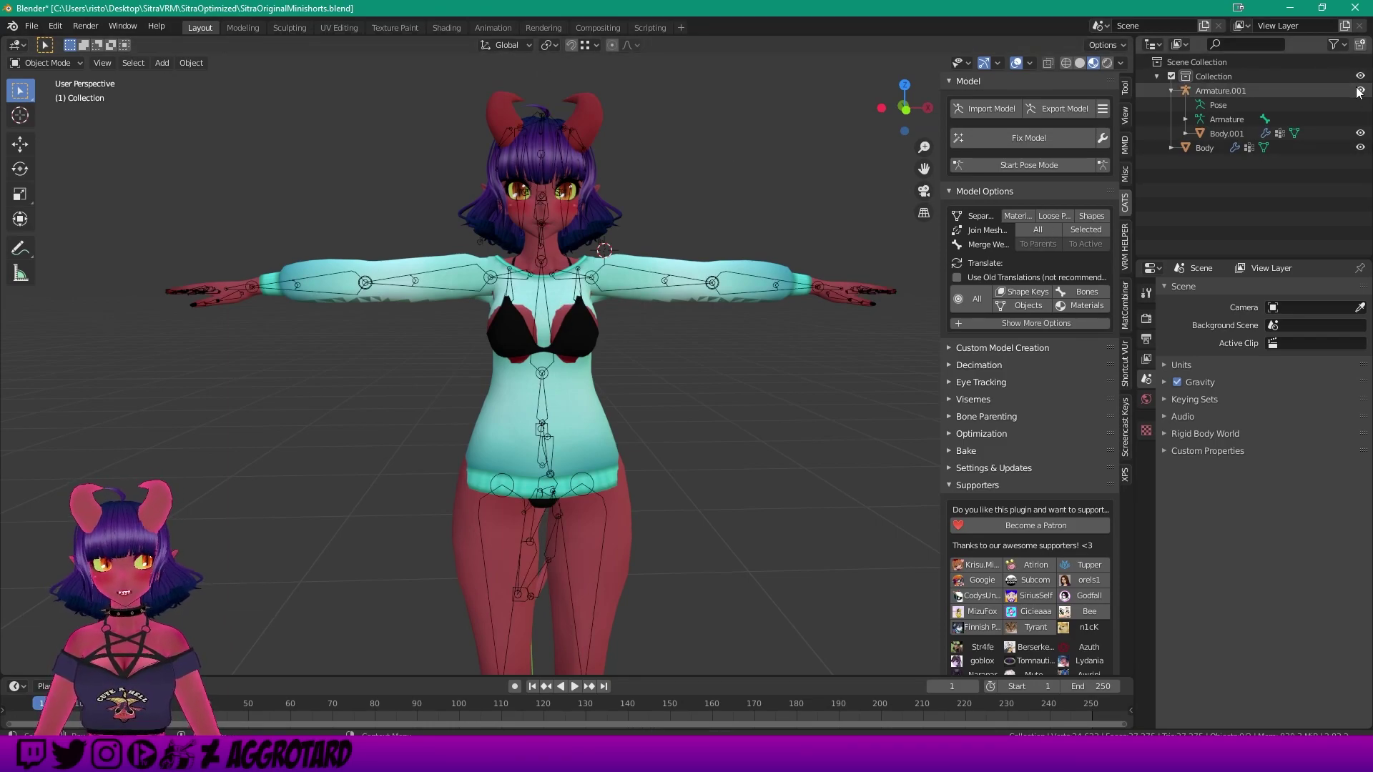
pyautogui.click(1359, 90)
pyautogui.click(1213, 147)
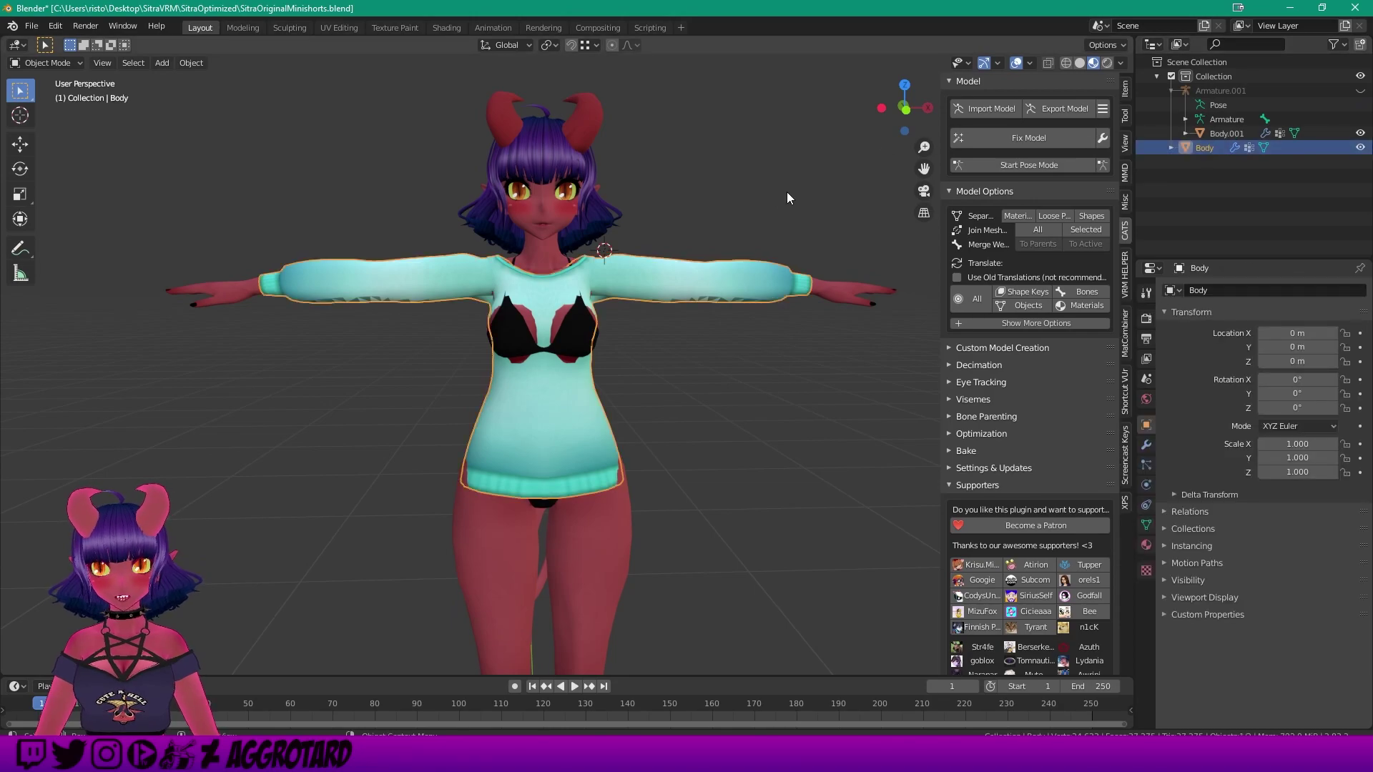
pyautogui.moveTo(787, 191)
pyautogui.mouseDown(button='middle')
pyautogui.moveTo(733, 205)
pyautogui.moveTo(722, 178)
pyautogui.moveTo(640, 177)
pyautogui.moveTo(733, 180)
pyautogui.moveTo(670, 186)
pyautogui.moveTo(707, 183)
pyautogui.mouseUp(button='middle')
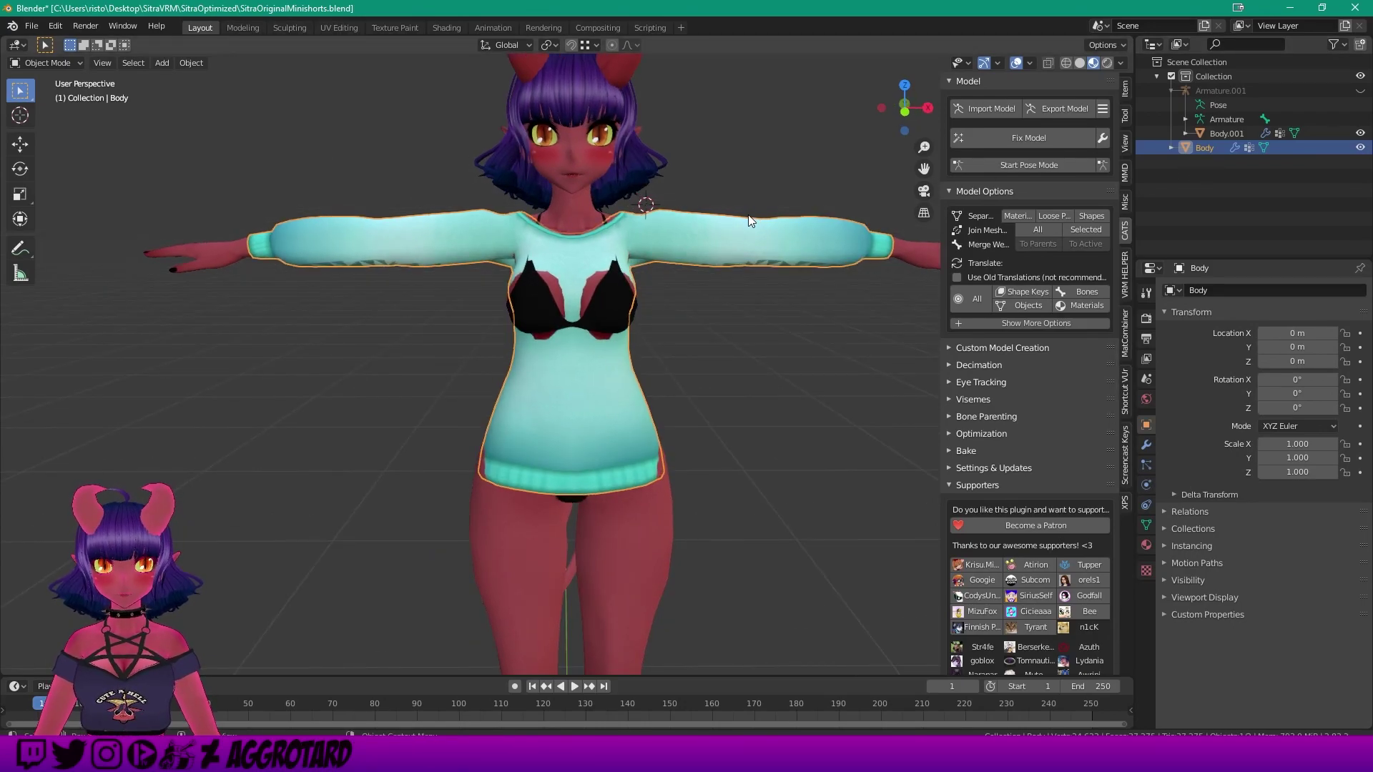
pyautogui.scroll(-2, 748, 216)
# Join Body.001 and Body with Ctrl+J, then run Fix Model on the result
pyautogui.click(1215, 136)
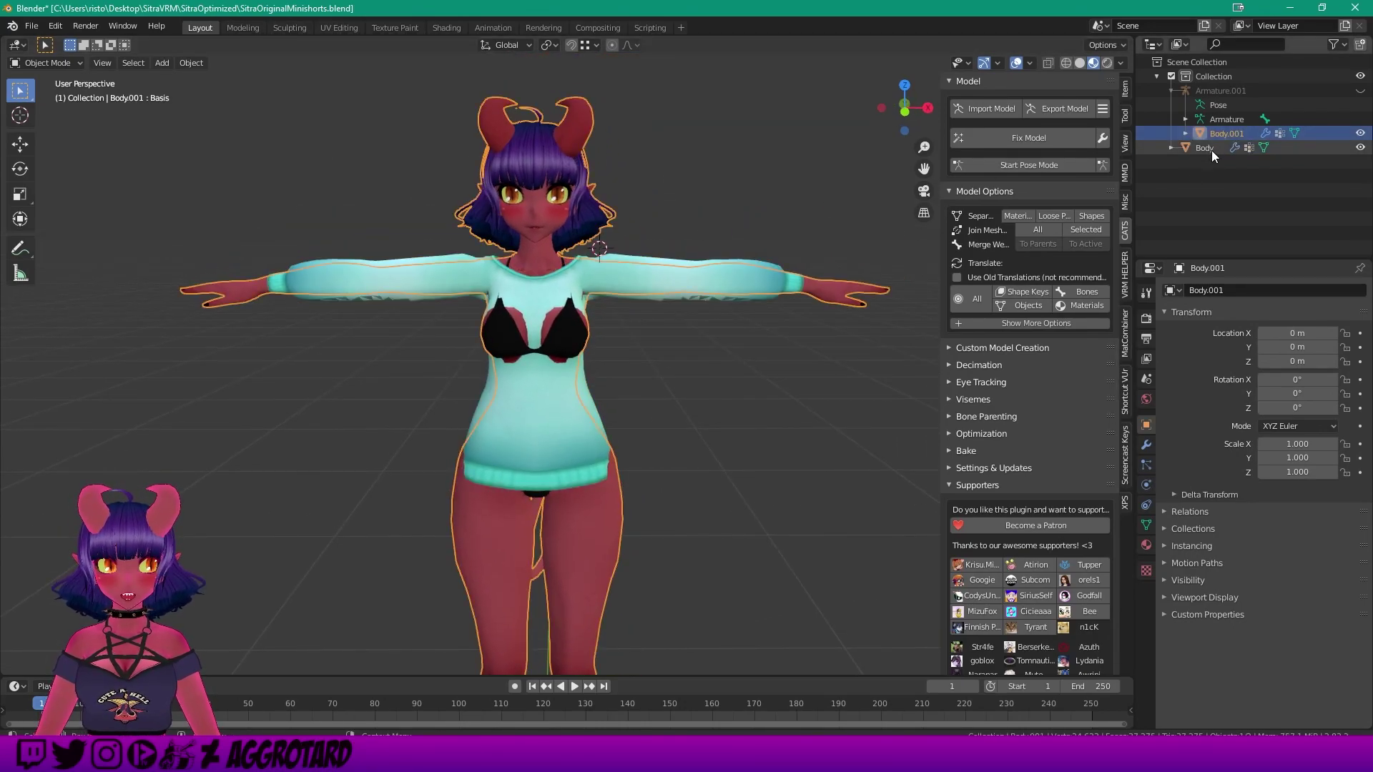
pyautogui.keyDown('shift'); pyautogui.click(1211, 150); pyautogui.keyUp('shift')
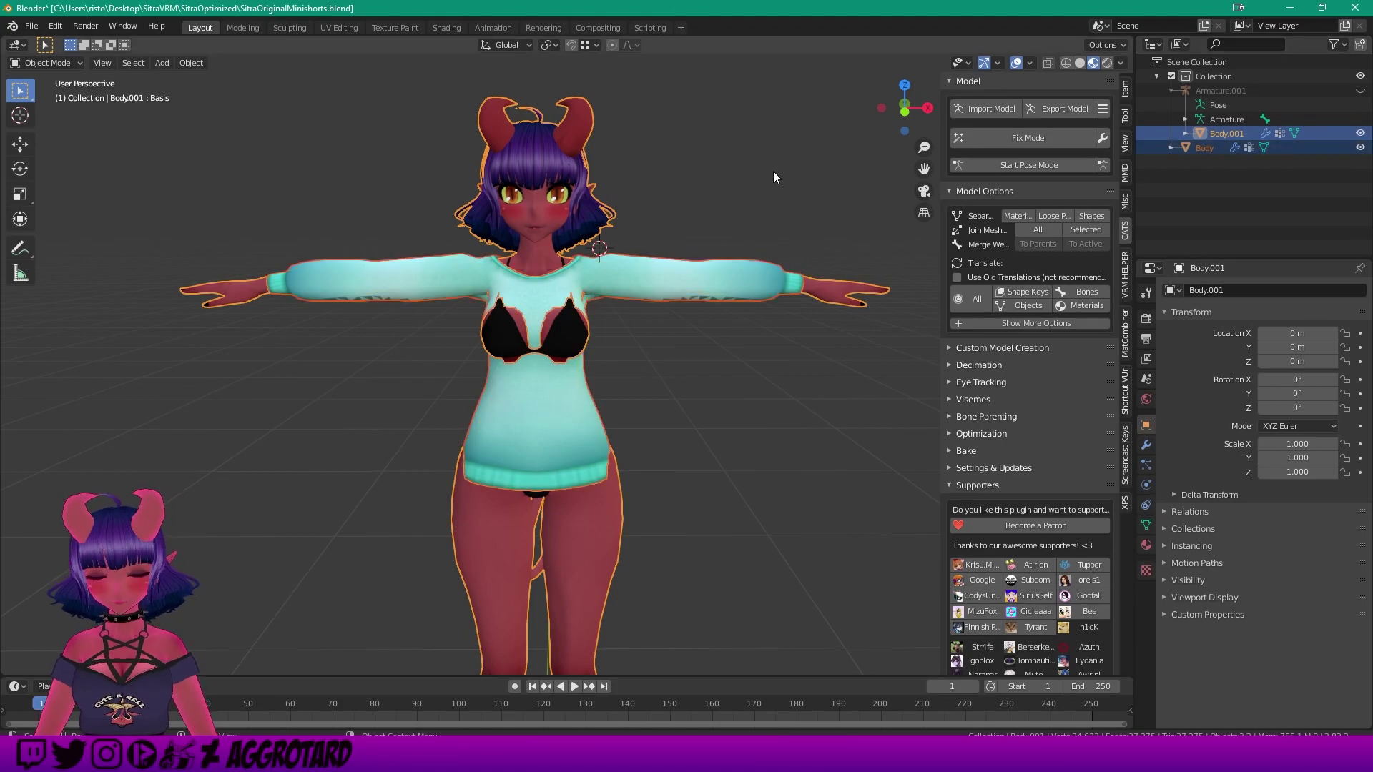
pyautogui.hotkey('ctrl', 'j')
pyautogui.click(1028, 137)
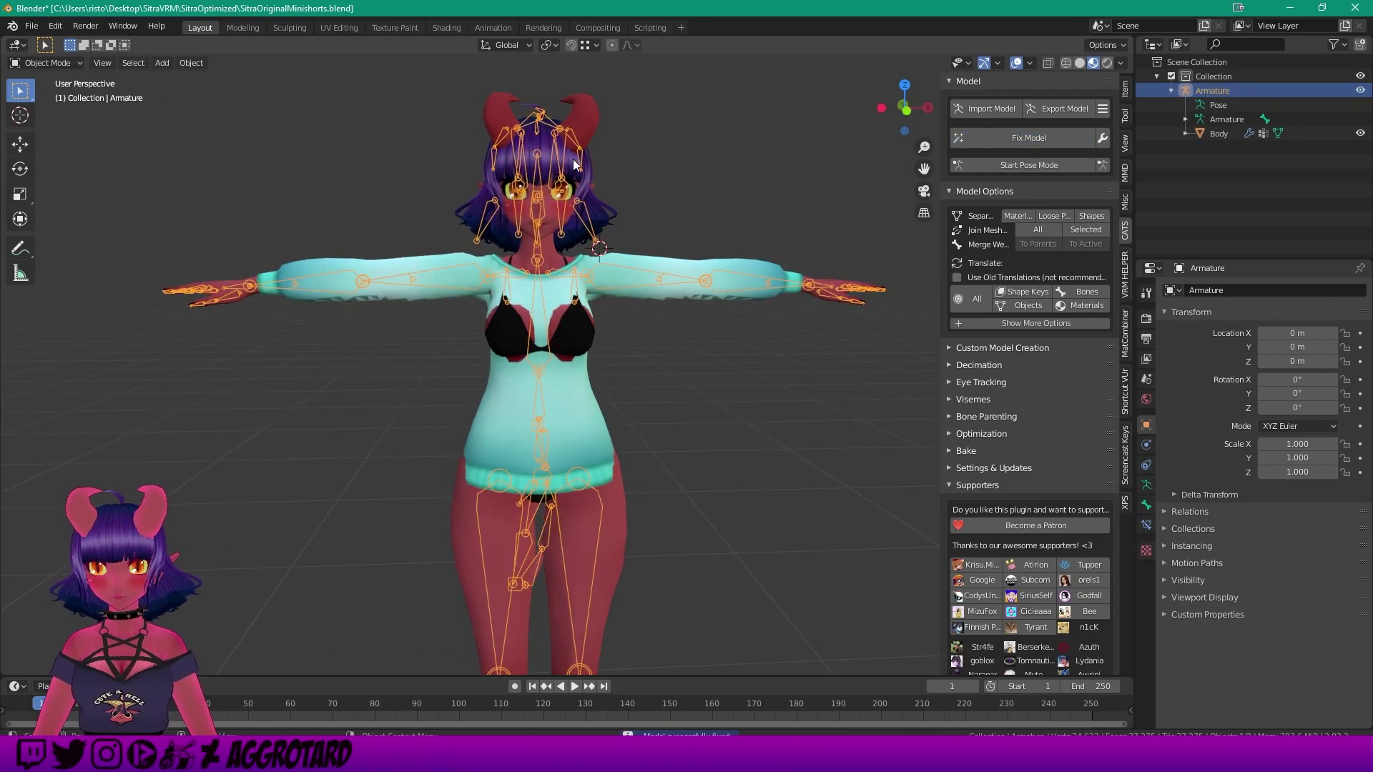
# Test-rotate the right arm bone in Pose Mode, cancel, and return to Object Mode
pyautogui.click(54, 62)
pyautogui.click(47, 111)
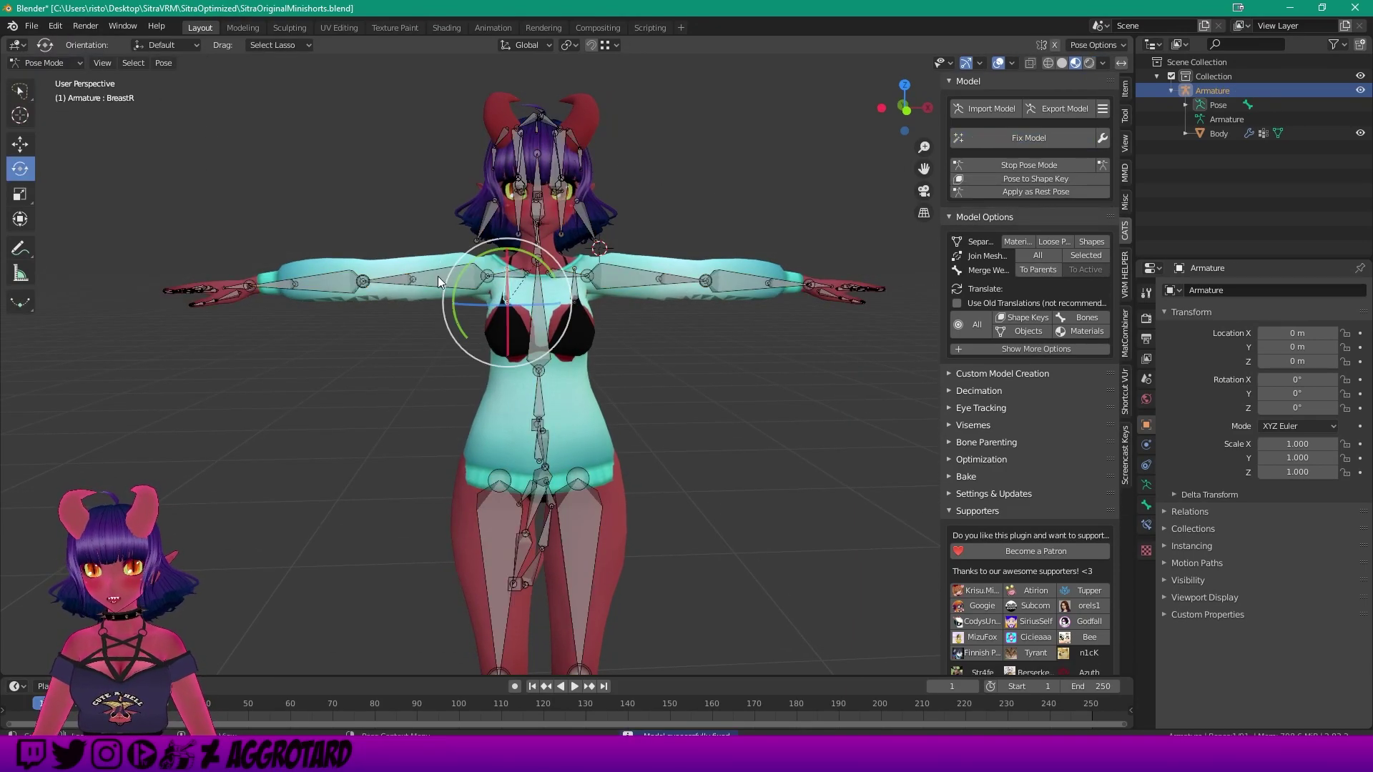
pyautogui.click(437, 276)
pyautogui.press('r')
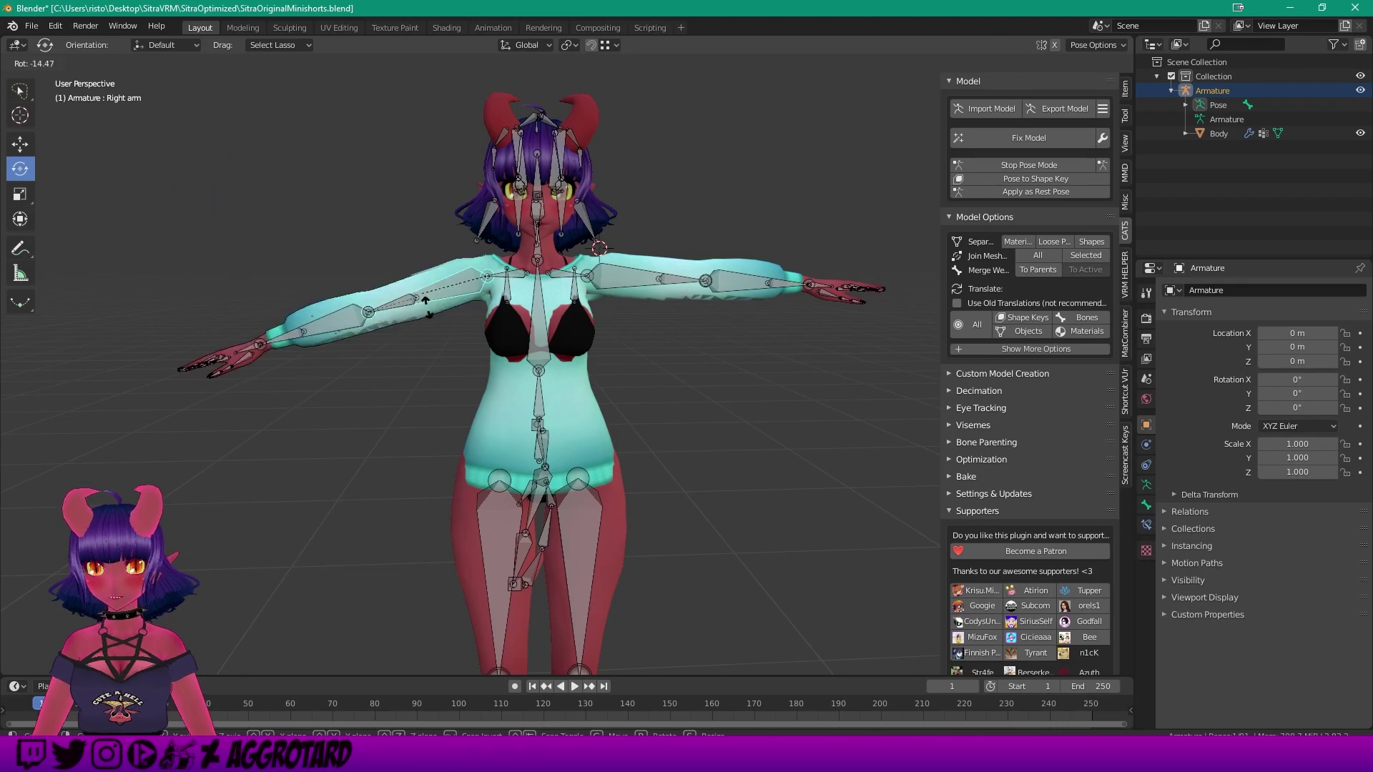
pyautogui.rightClick(414, 251)
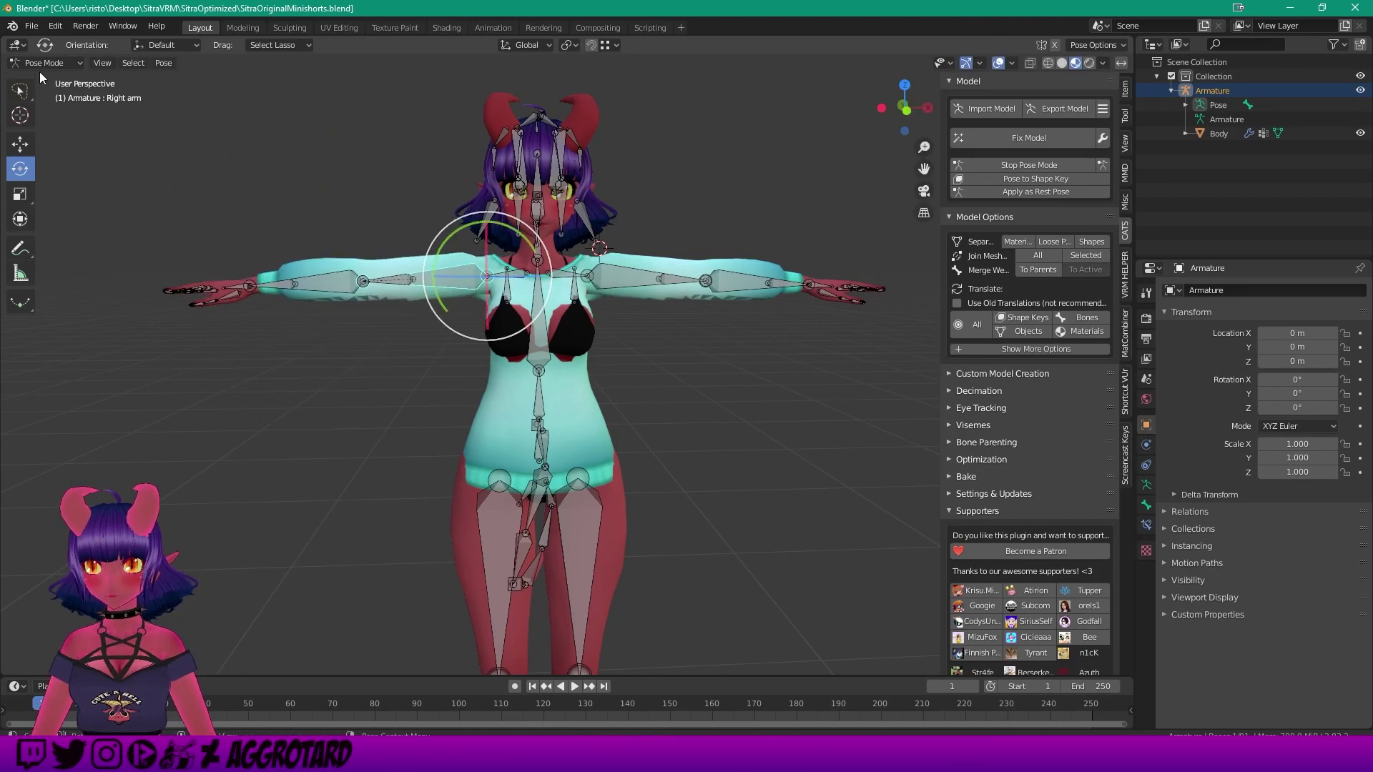
pyautogui.hotkey('ctrl', 'Tab')
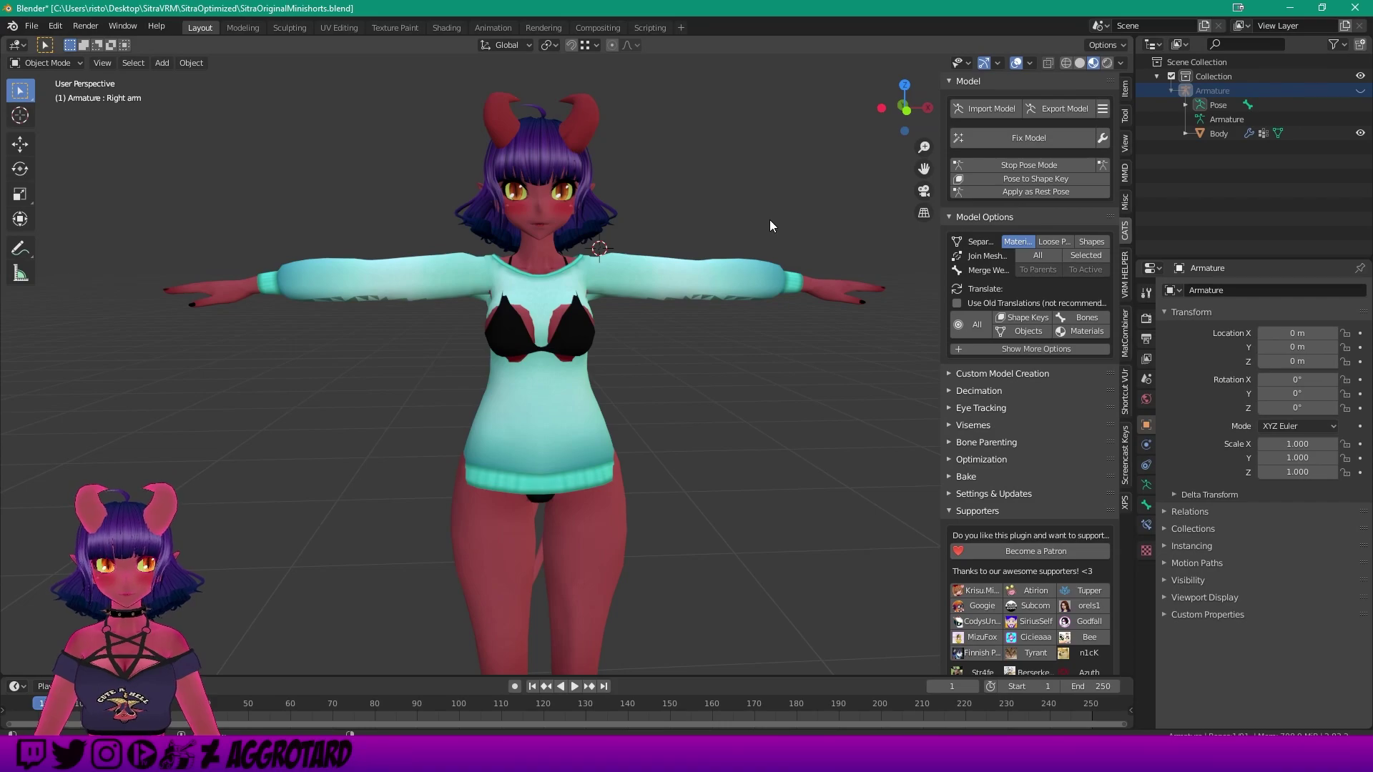
# Join the sweater's sleeve, torso and waistband pieces into one object, 材質1.002
pyautogui.click(670, 278)
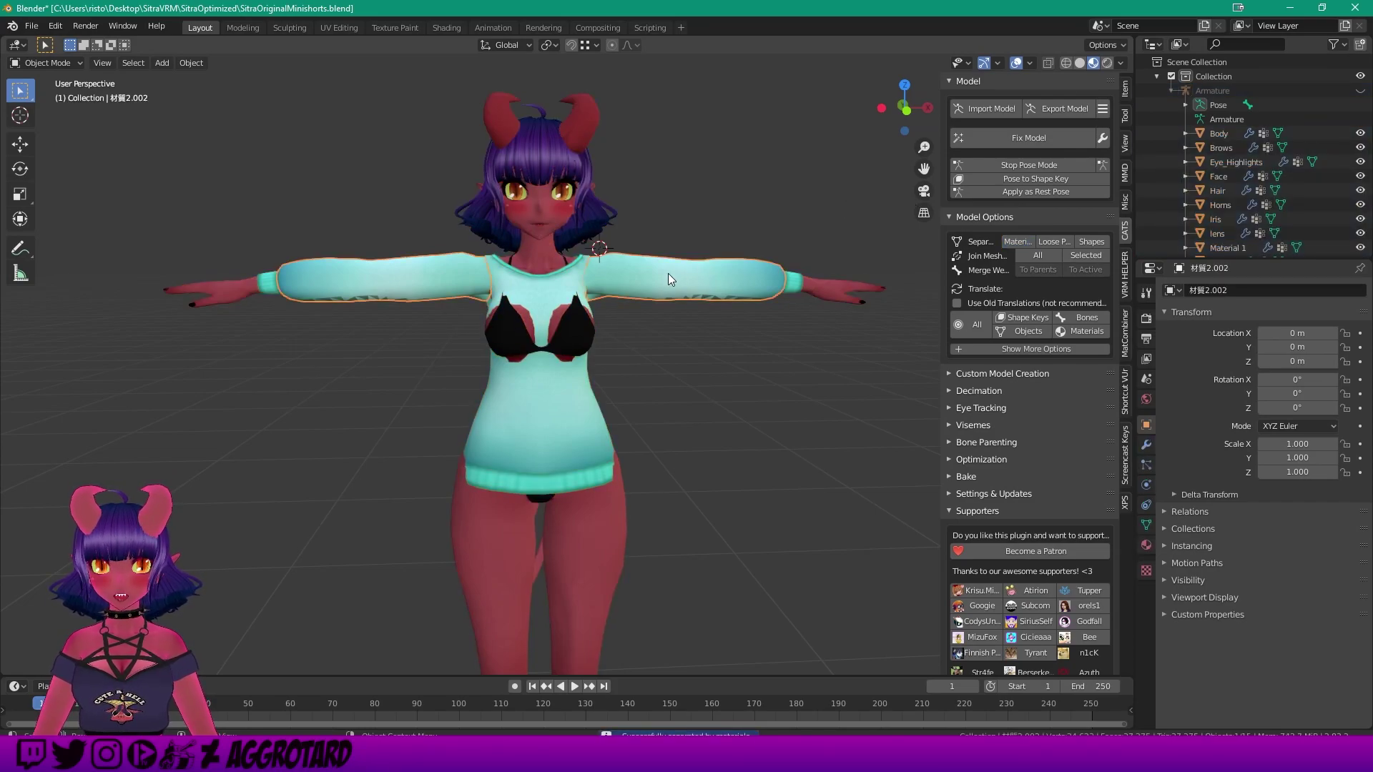
pyautogui.keyDown('shift'); pyautogui.click(552, 276); pyautogui.keyUp('shift')
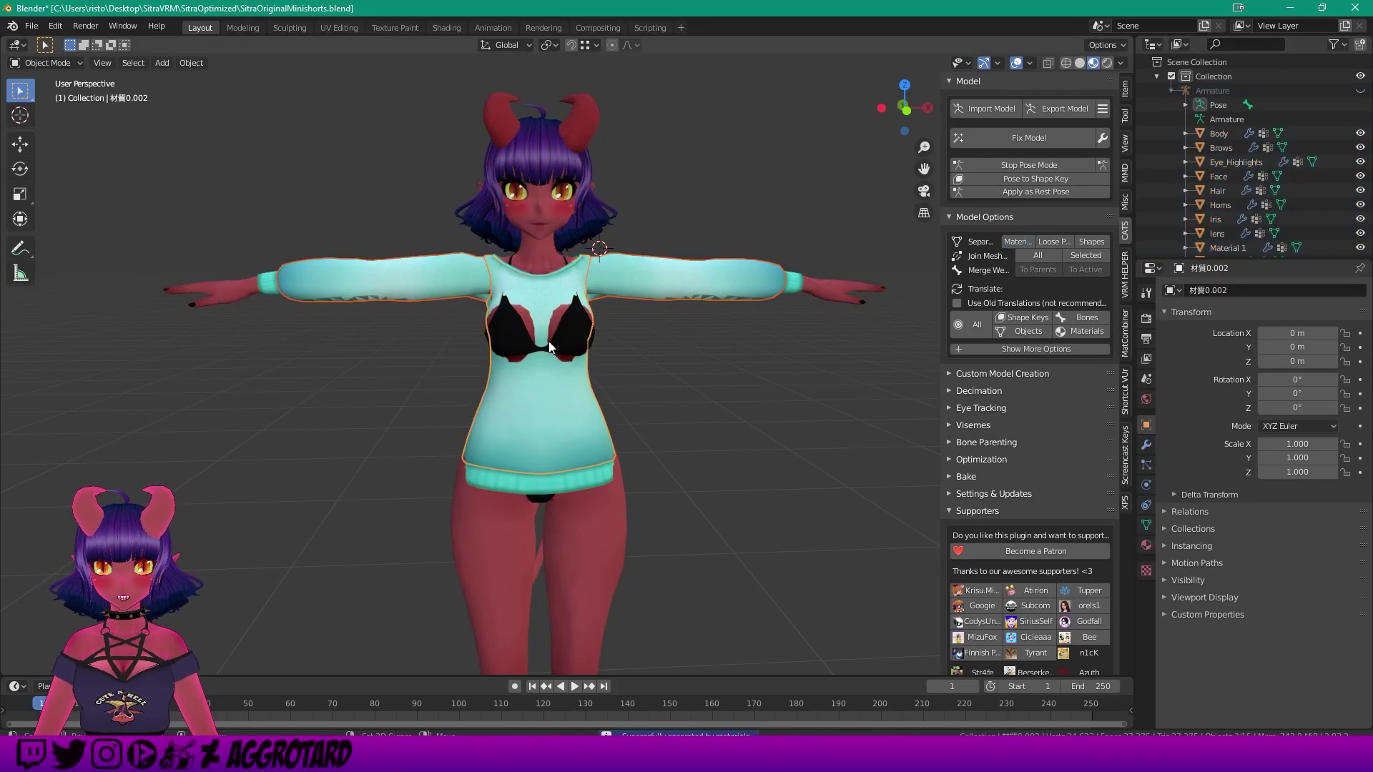
pyautogui.keyDown('shift'); pyautogui.click(540, 488); pyautogui.keyUp('shift')
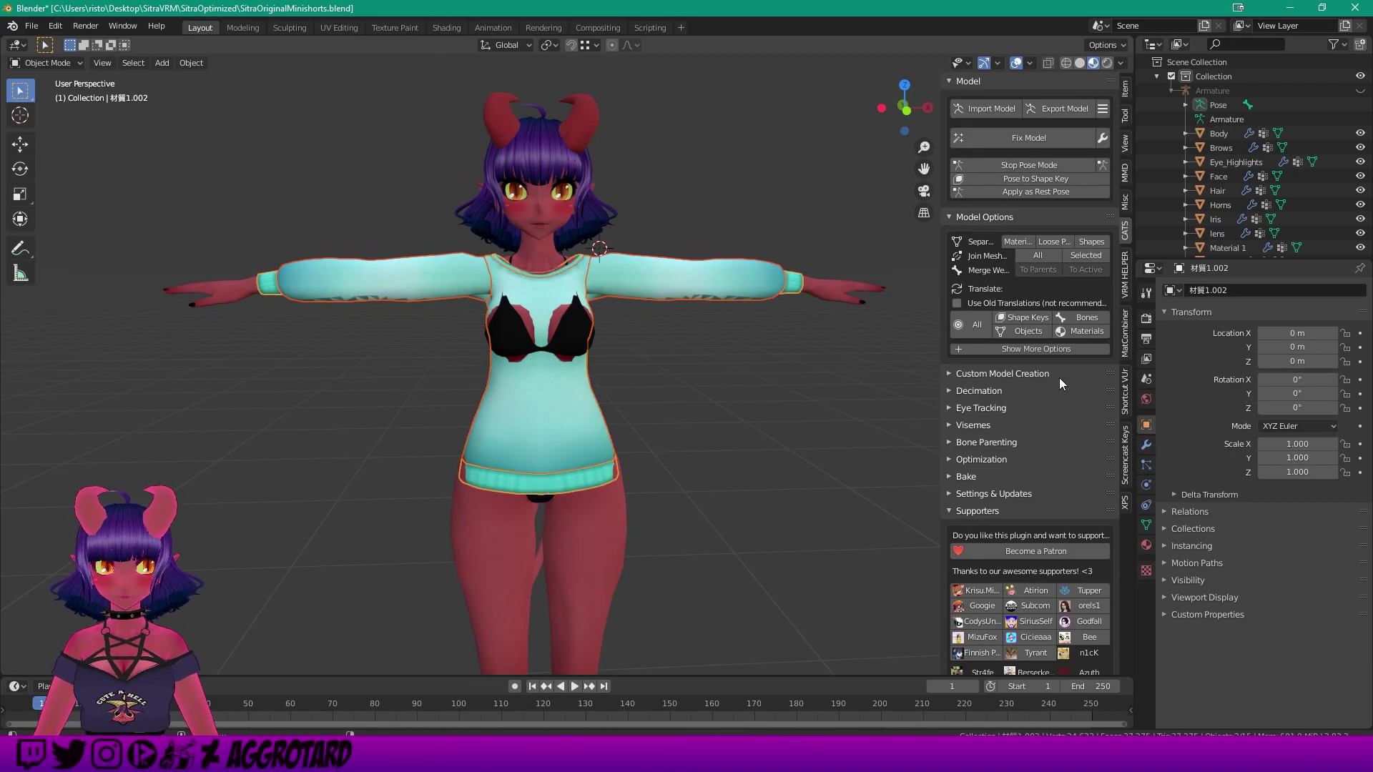
pyautogui.scroll(-3, 1258, 241)
pyautogui.hotkey('ctrl', 'j')
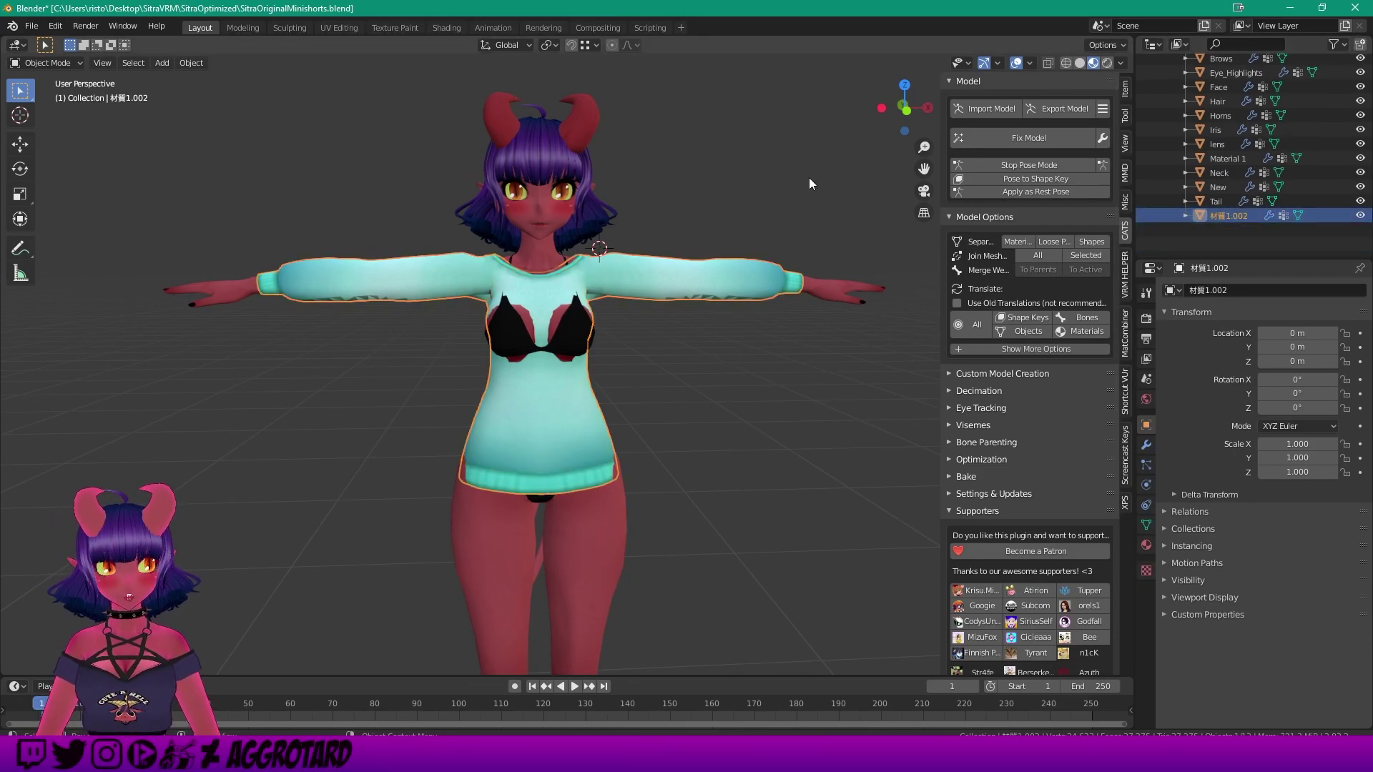
pyautogui.moveTo(720, 191)
pyautogui.mouseDown(button='middle')
pyautogui.moveTo(698, 197)
pyautogui.moveTo(668, 285)
pyautogui.mouseUp(button='middle')
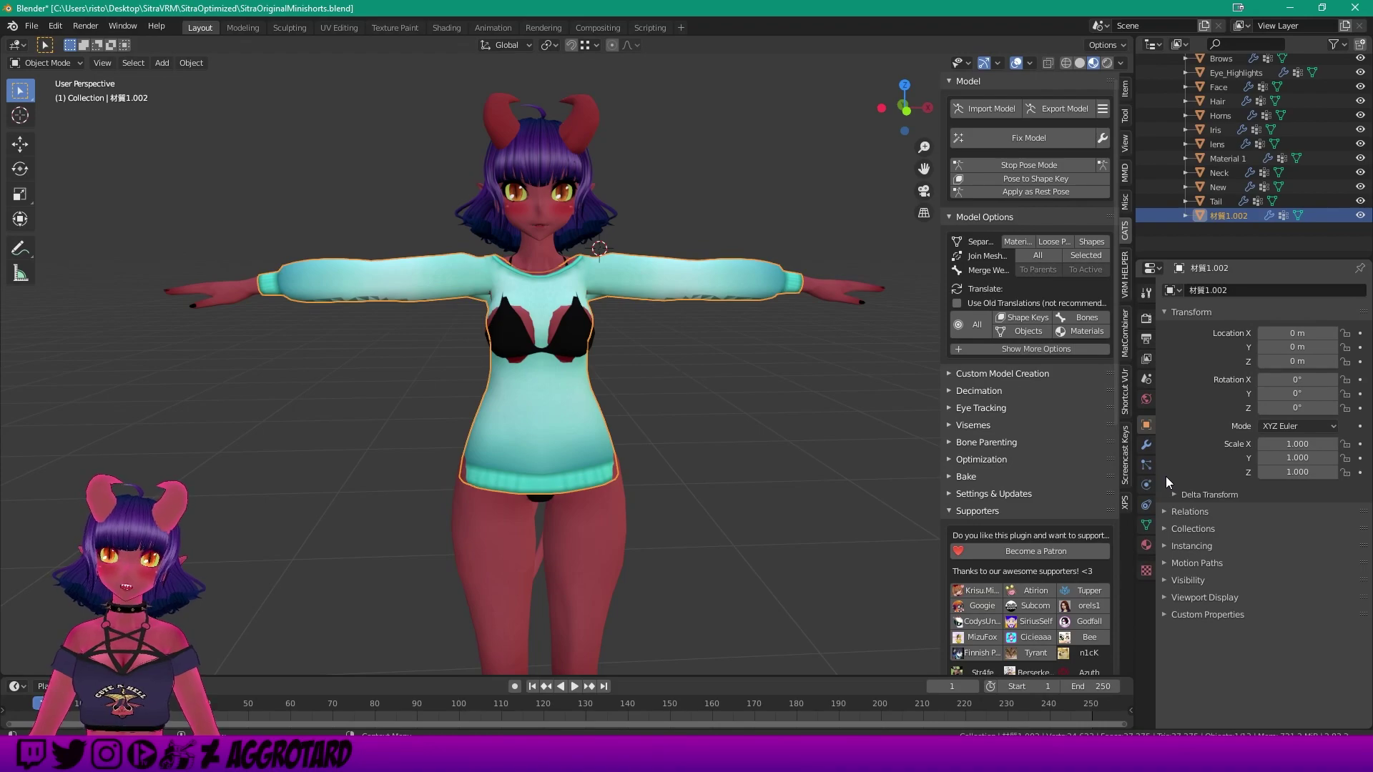
# Delete the Armature modifier from 材質1.002 in Modifier Properties
pyautogui.click(1144, 448)
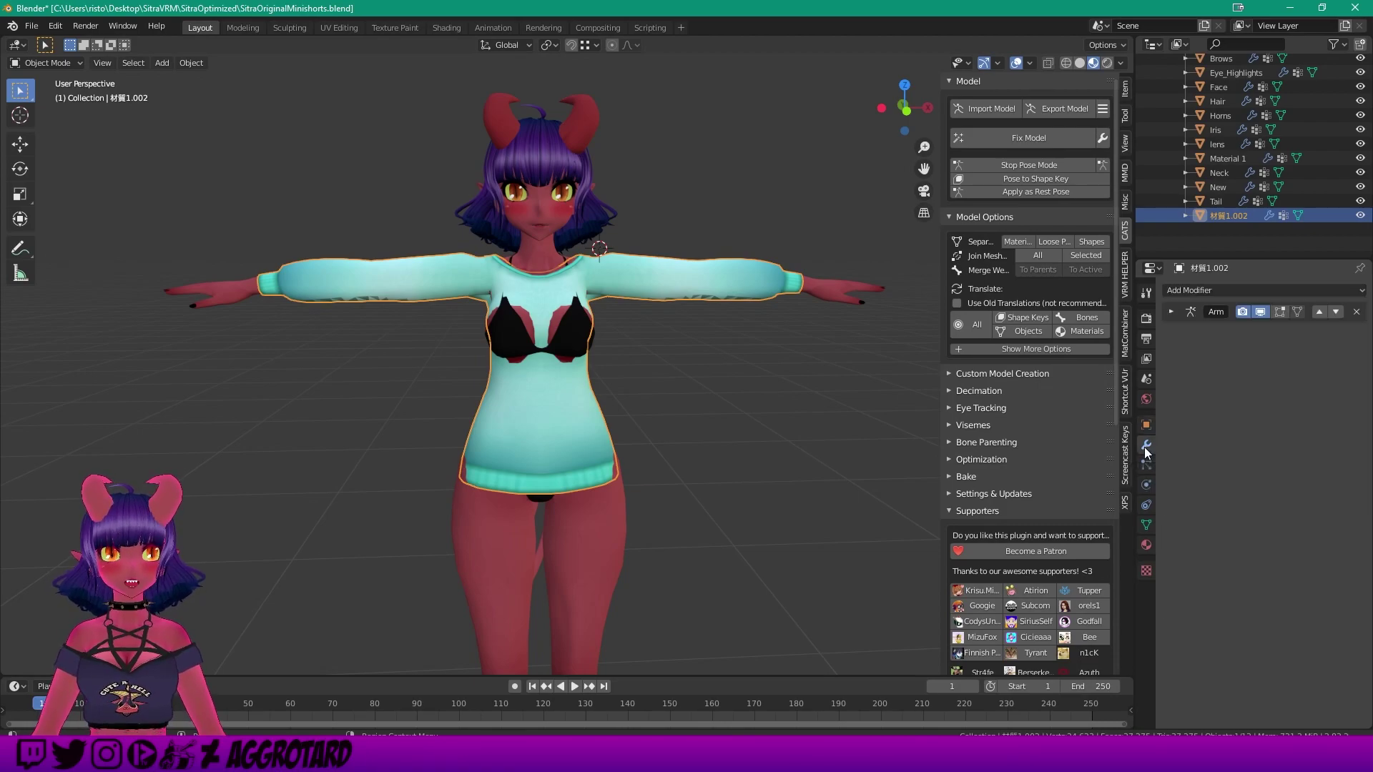
pyautogui.click(1171, 312)
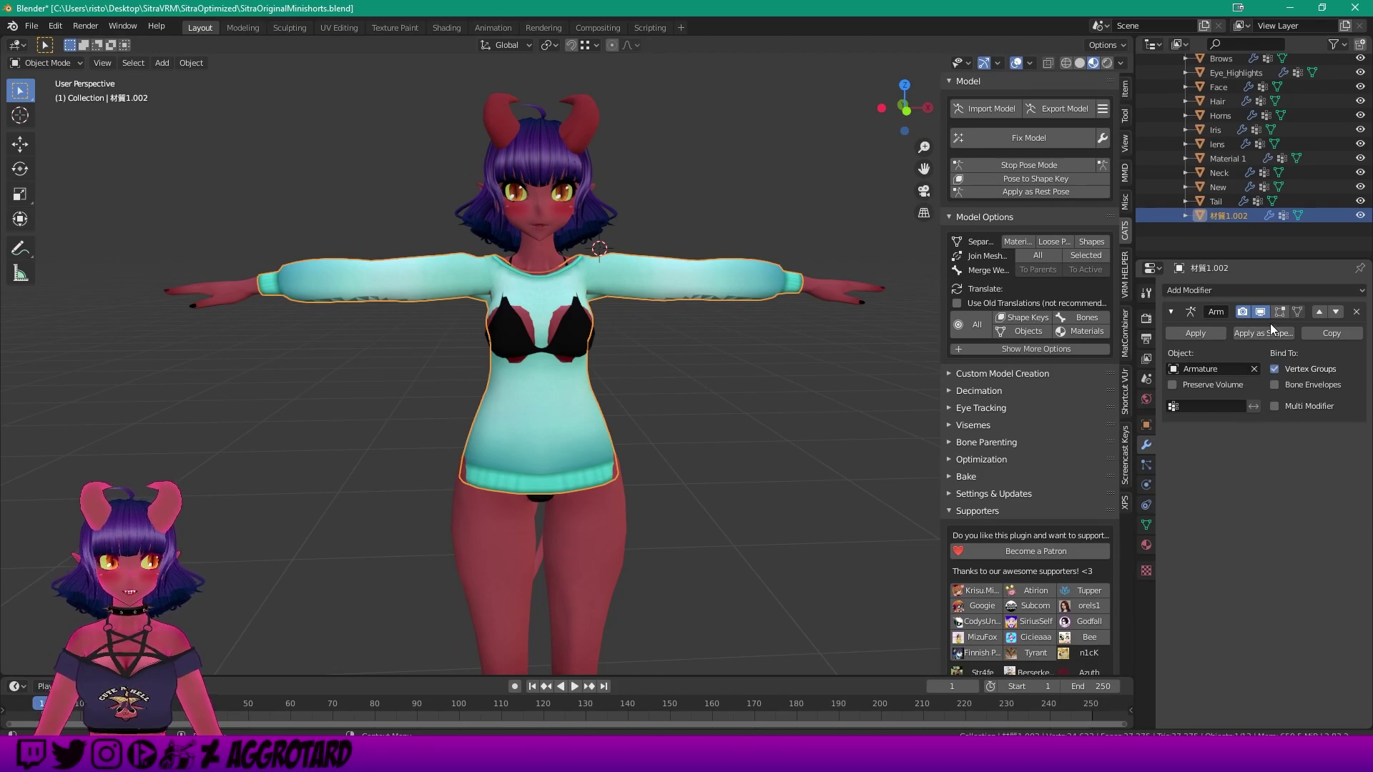
pyautogui.click(1358, 317)
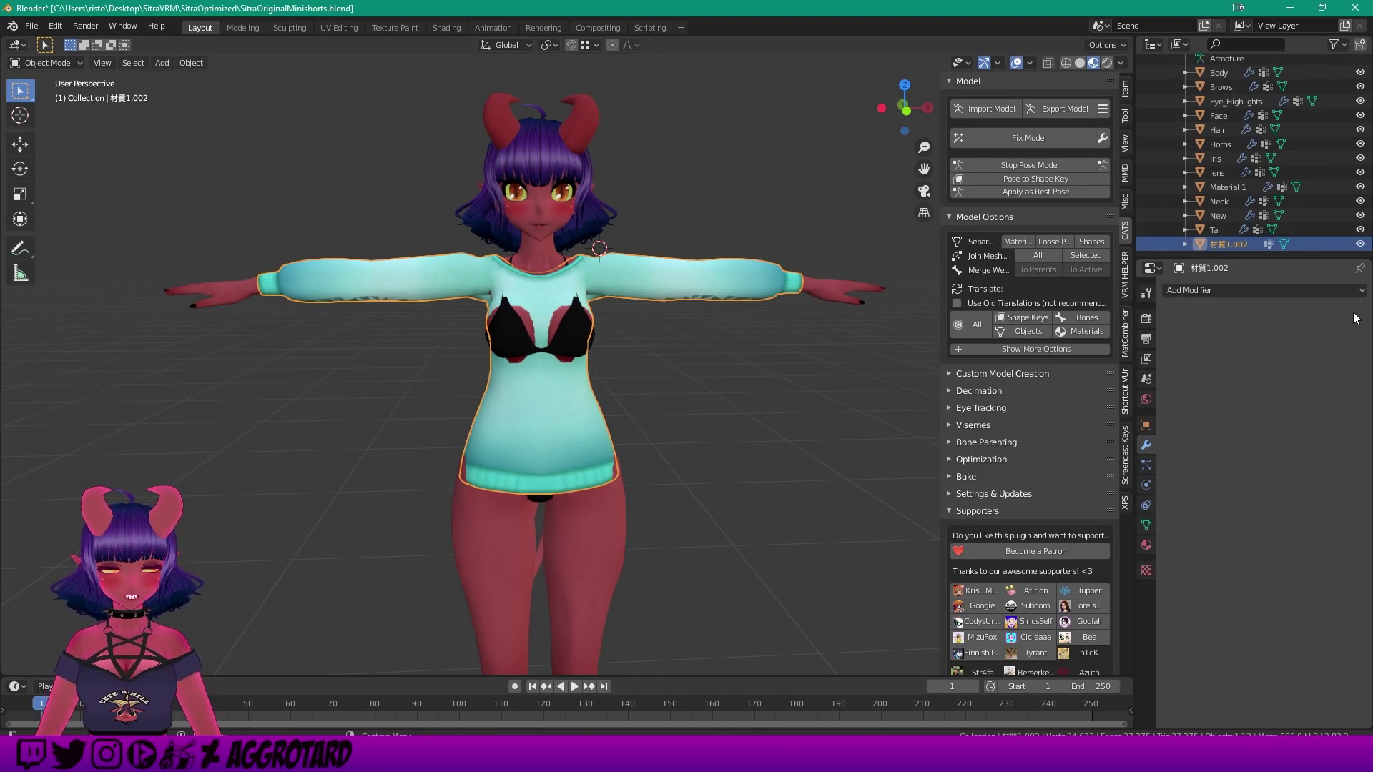
pyautogui.scroll(5, 1274, 130)
# Select the armature and tilt the right arm in Pose Mode to test the sweater
pyautogui.click(1274, 90)
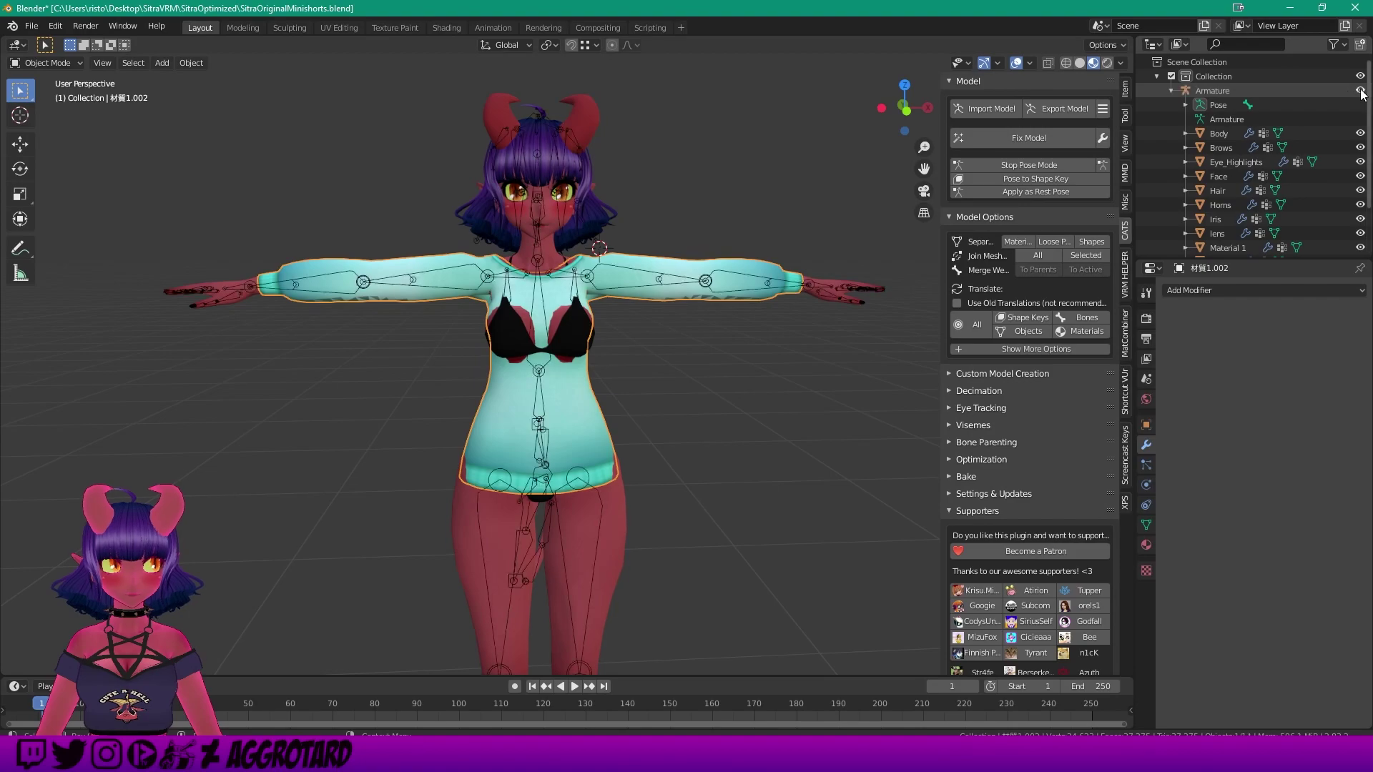
pyautogui.click(57, 61)
pyautogui.click(48, 111)
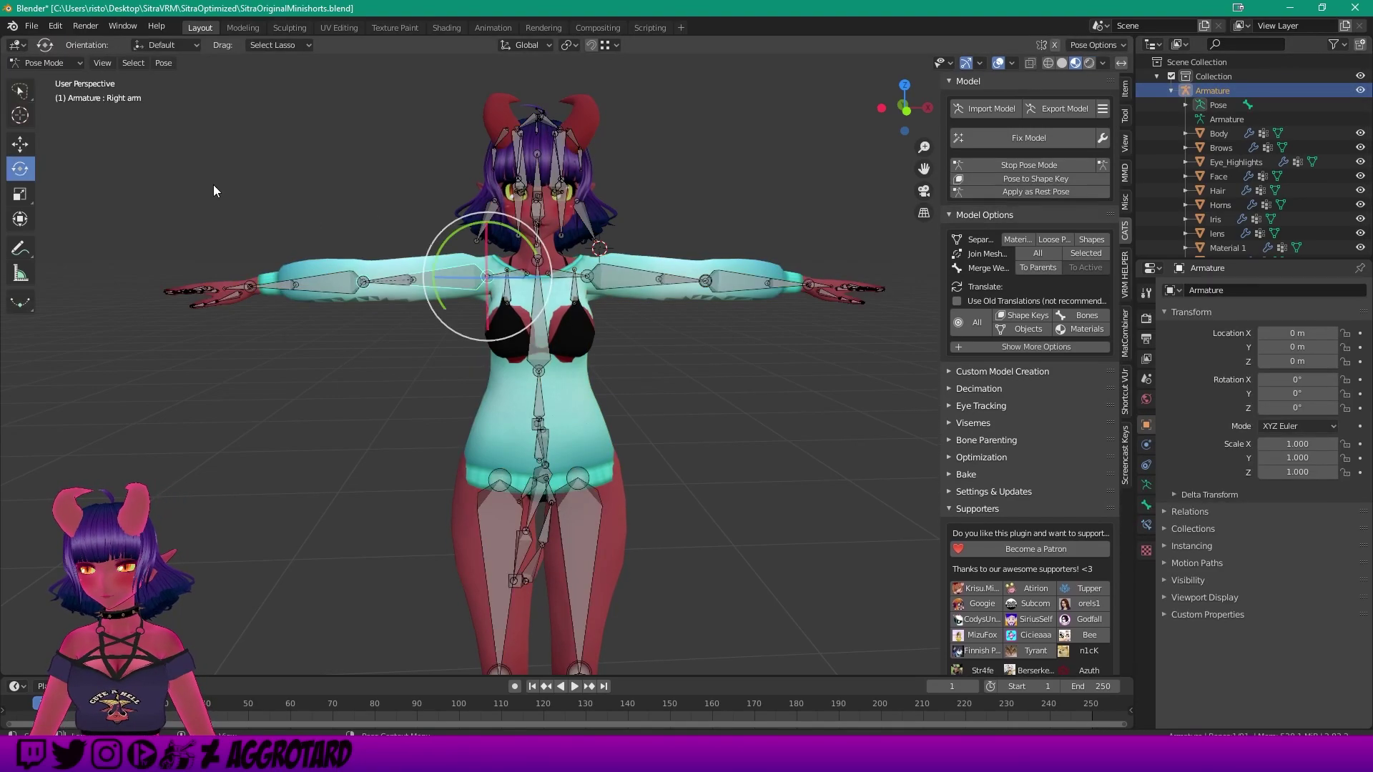
pyautogui.moveTo(434, 241)
pyautogui.mouseDown()
pyautogui.moveTo(407, 211)
pyautogui.moveTo(392, 246)
pyautogui.mouseUp()
# Cancel the test pose, then add an Armature modifier targeting Armature to 材質1.002
pyautogui.click(43, 62)
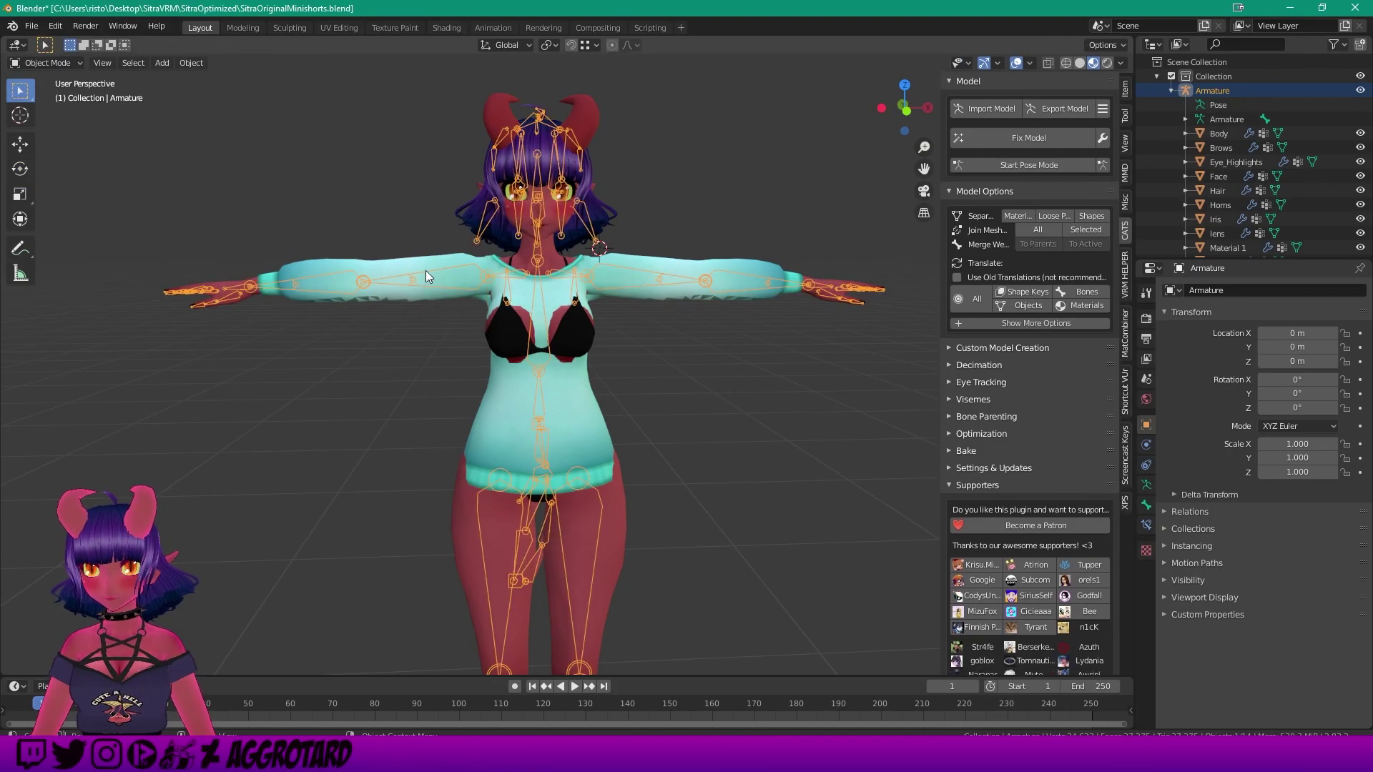
pyautogui.click(400, 266)
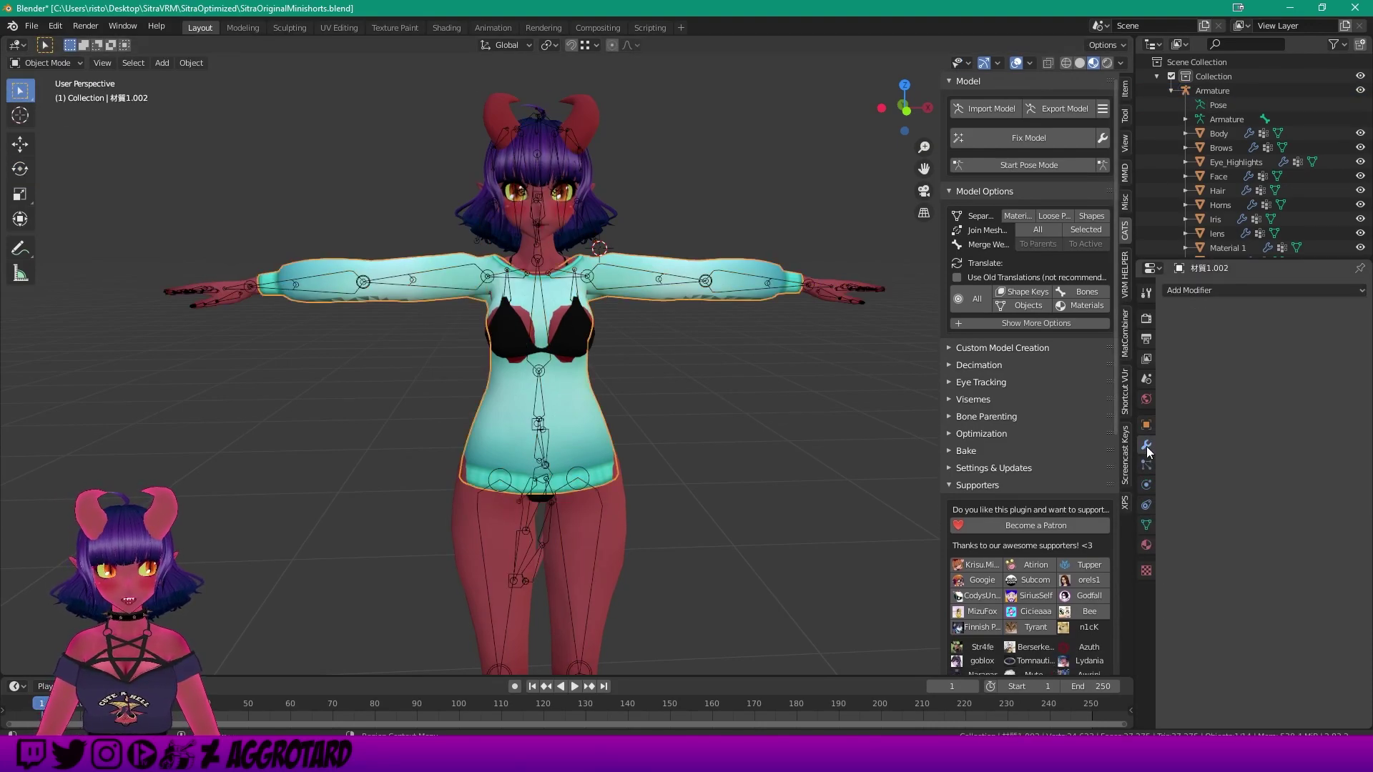
pyautogui.click(1213, 291)
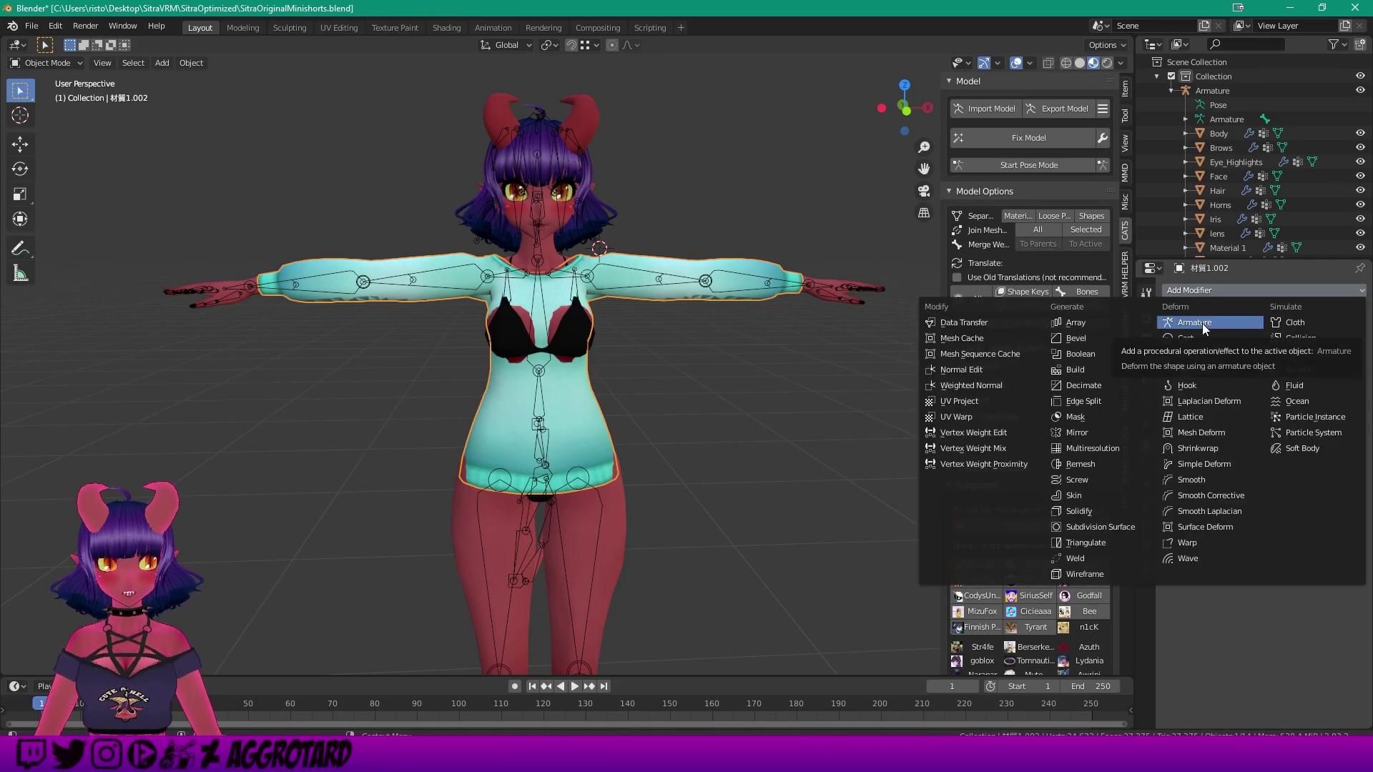
pyautogui.click(1202, 322)
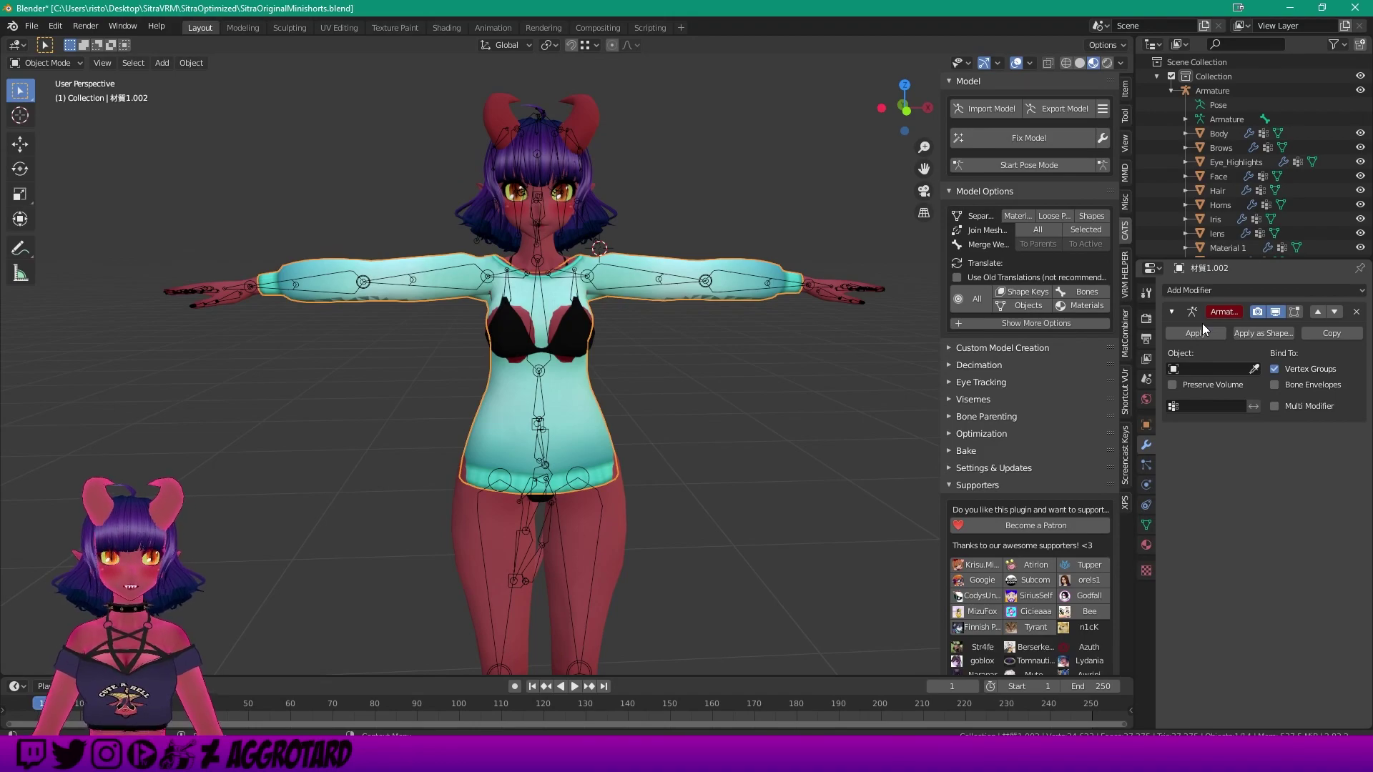
pyautogui.click(1207, 372)
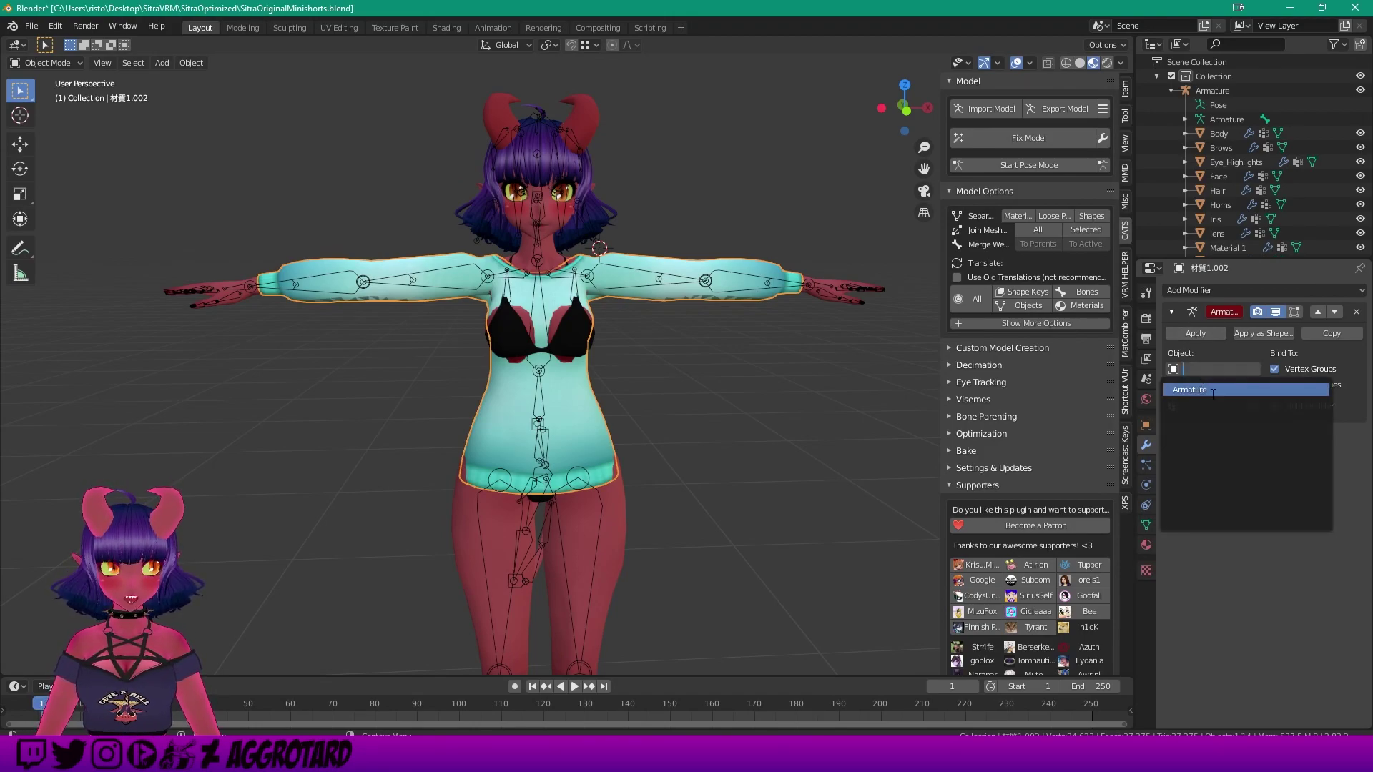
pyautogui.click(1211, 390)
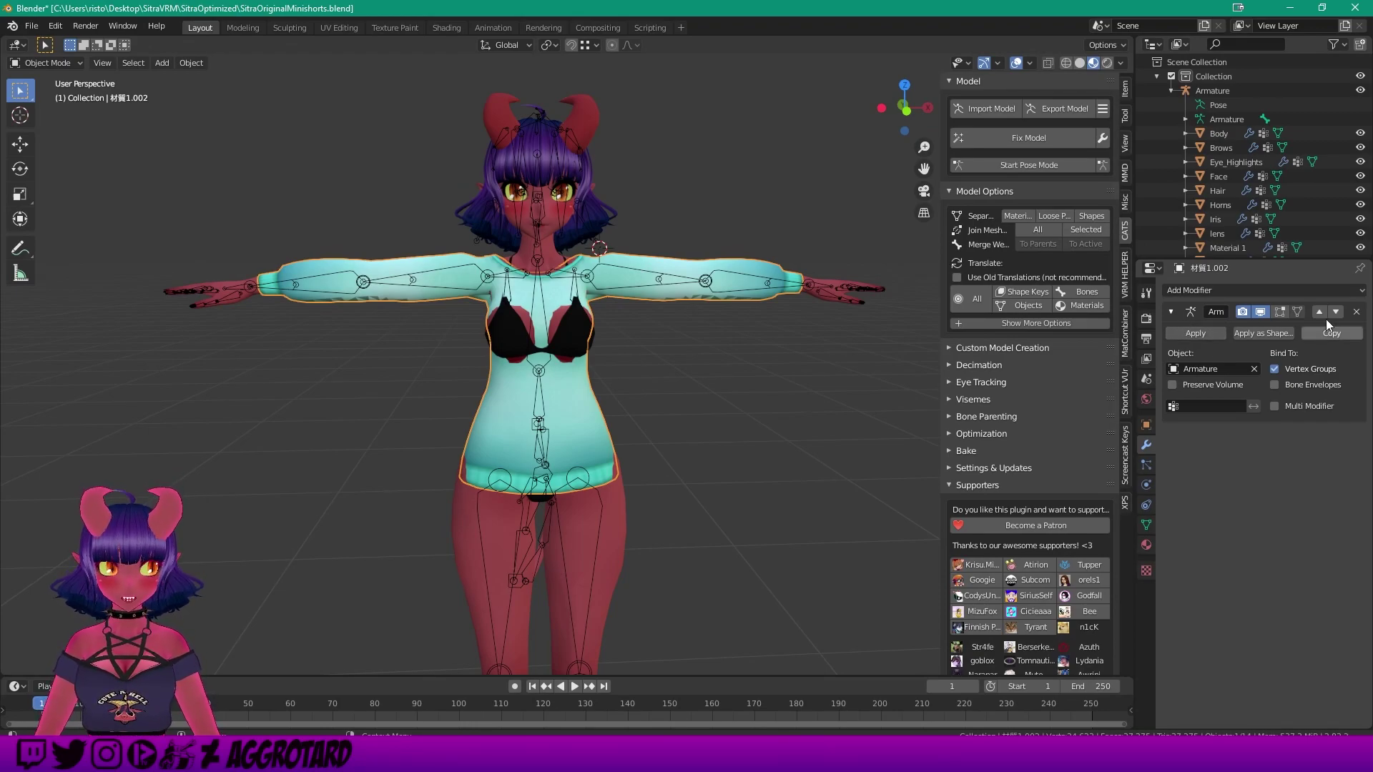
pyautogui.click(1170, 312)
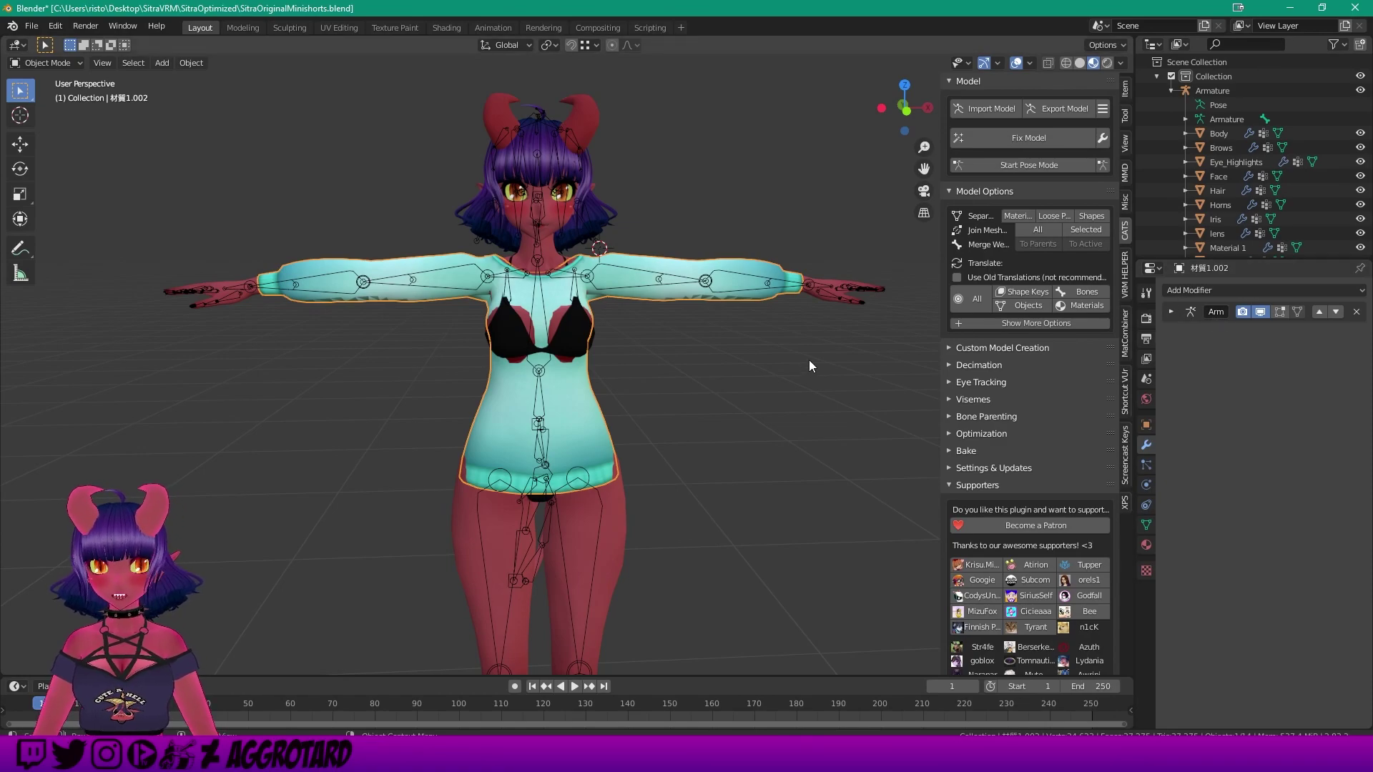
# Test-rotate Armature's right arm in Pose Mode, cancel, and return to Object Mode
pyautogui.click(1212, 91)
pyautogui.click(66, 62)
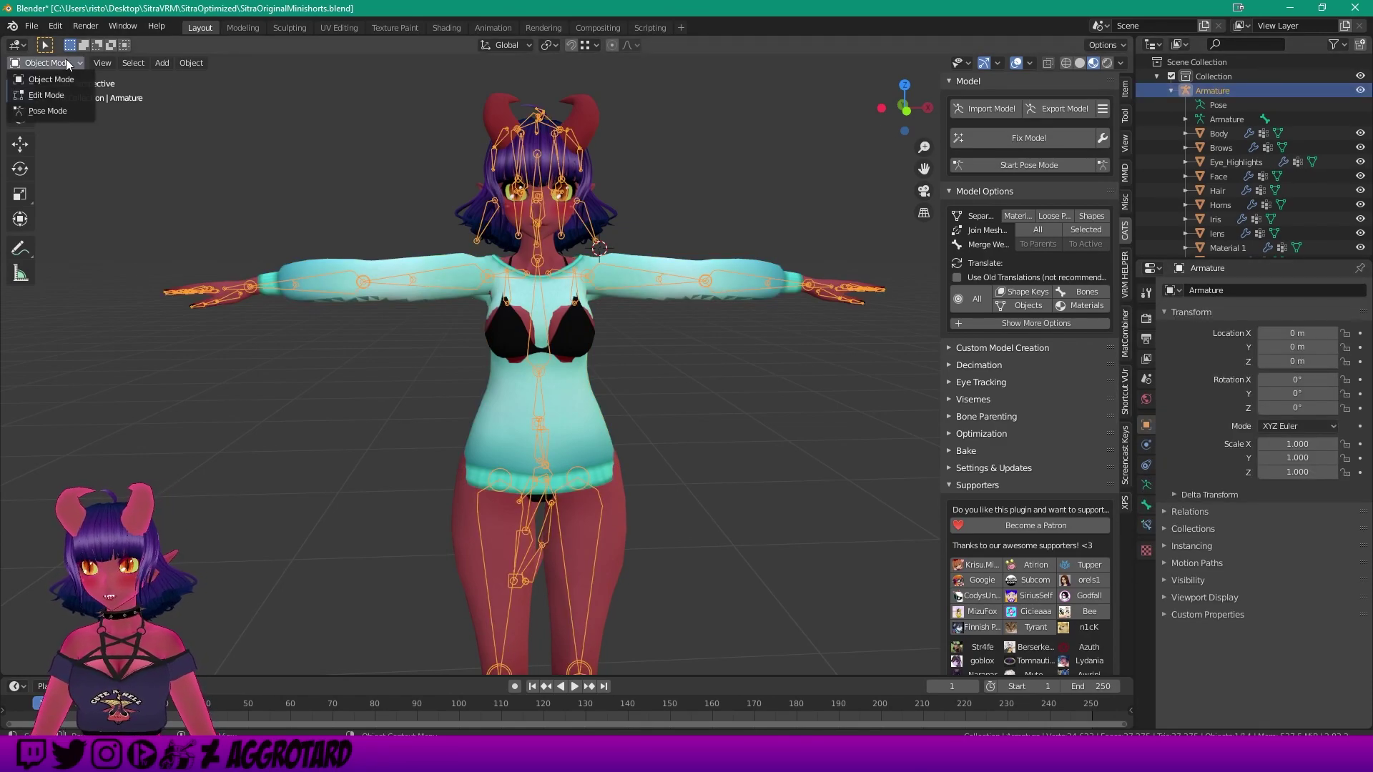
pyautogui.click(48, 110)
pyautogui.press('r')
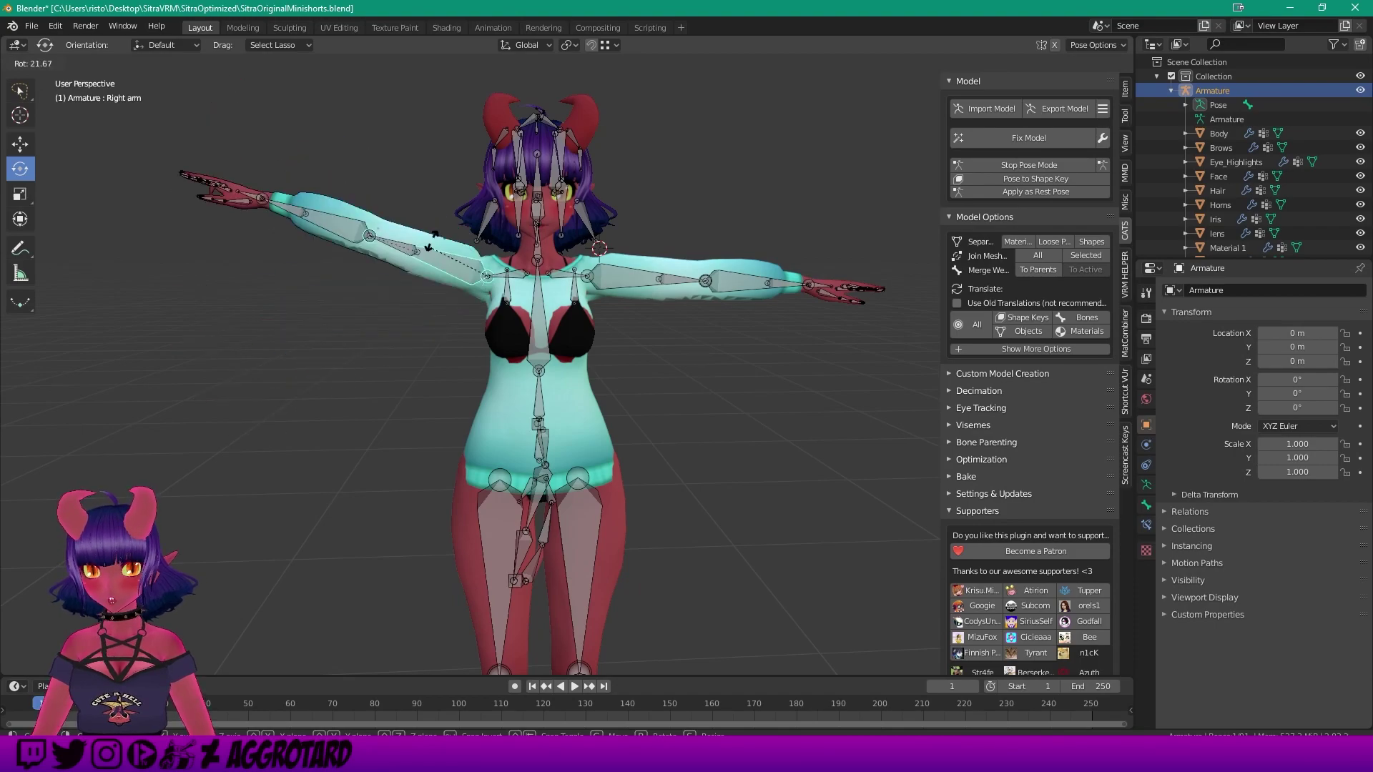
pyautogui.press('Escape')
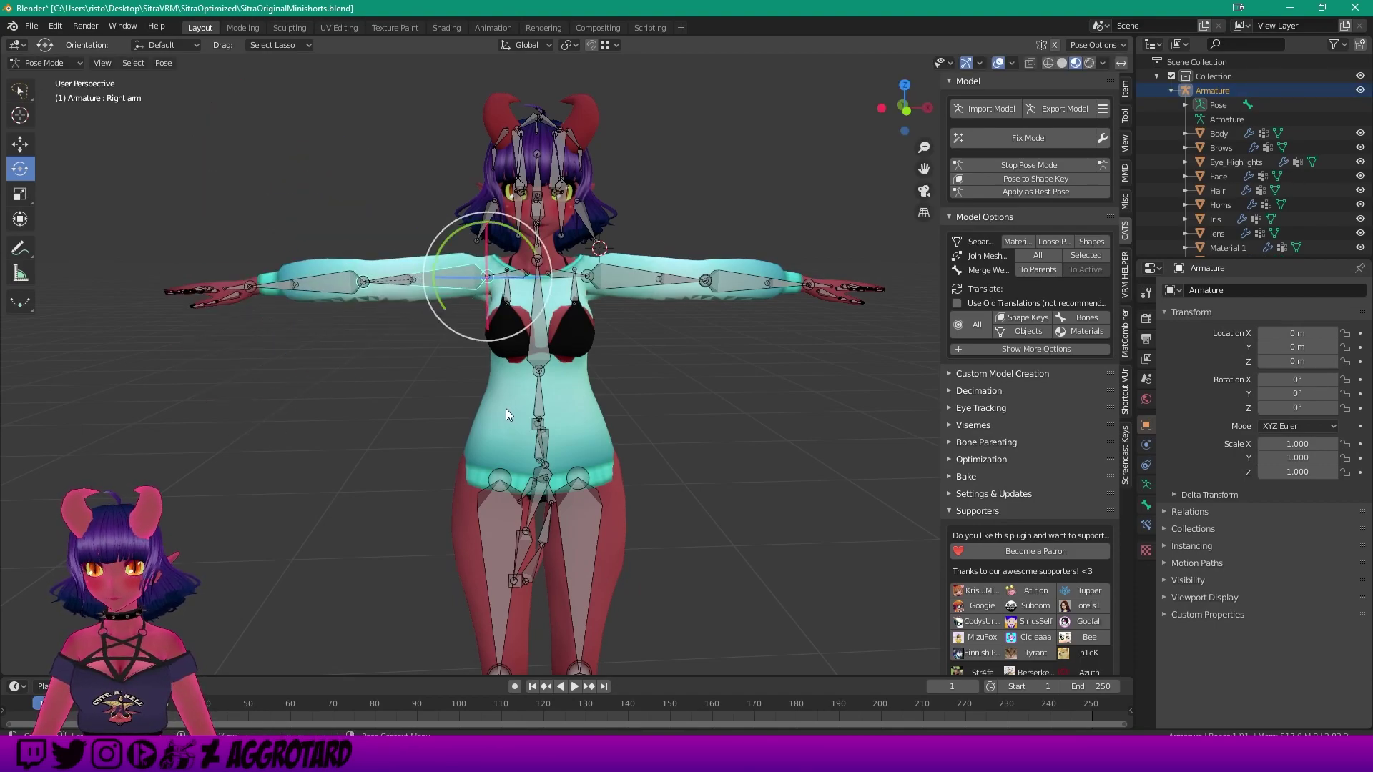
pyautogui.click(263, 199)
pyautogui.click(47, 63)
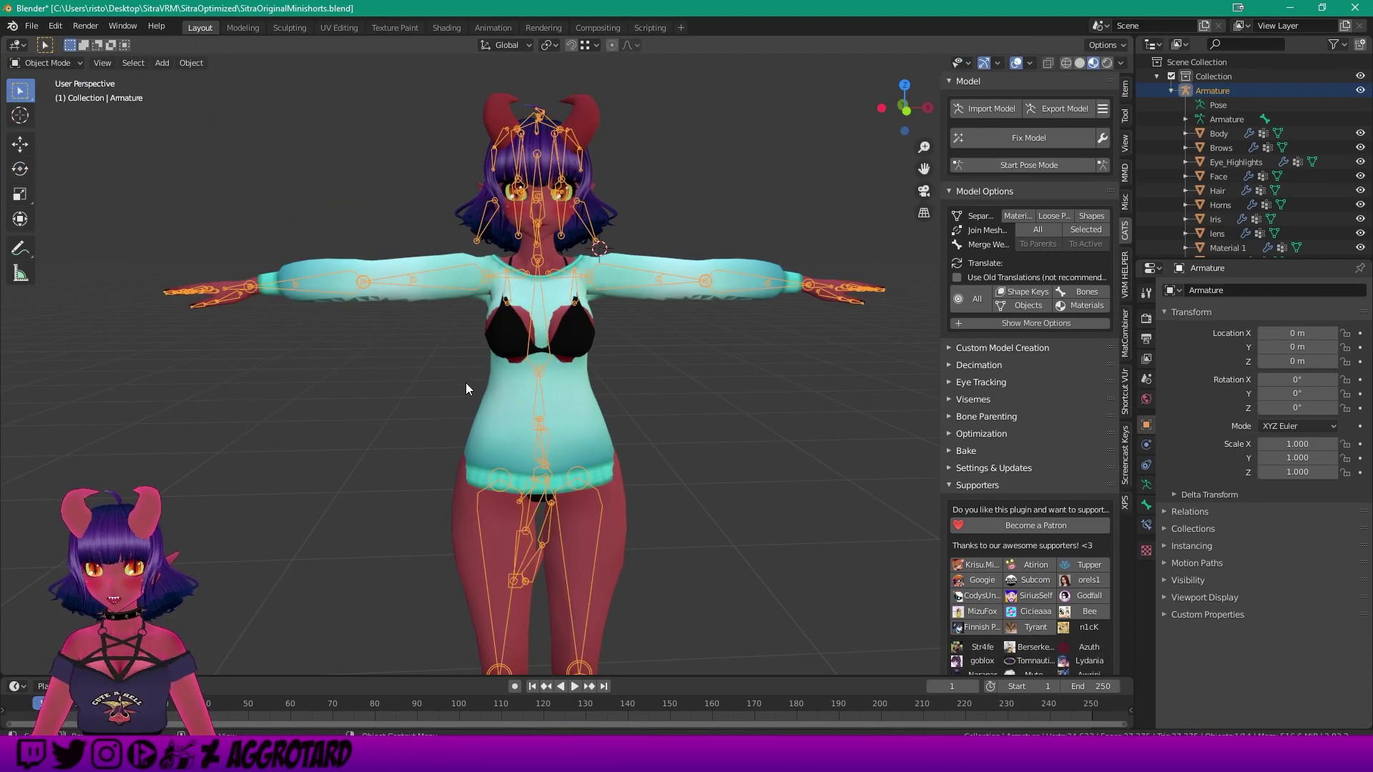
# Select the sweater mesh and switch it into Sculpt Mode
pyautogui.click(466, 382)
pyautogui.moveTo(437, 362); pyautogui.dragTo(460, 367, button='middle')
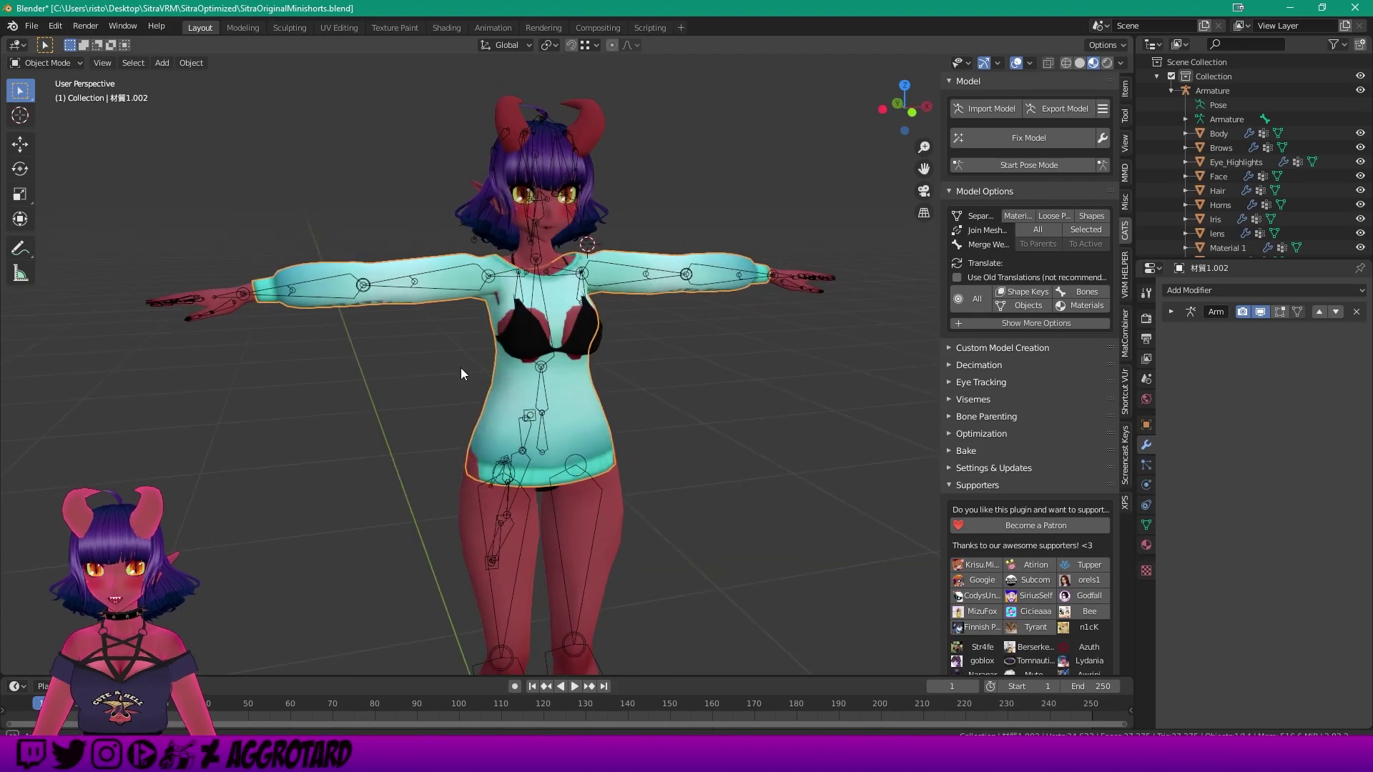
pyautogui.click(43, 63)
pyautogui.click(54, 110)
pyautogui.moveTo(450, 440)
pyautogui.mouseDown(button='middle')
pyautogui.moveTo(475, 459)
pyautogui.moveTo(540, 295)
pyautogui.moveTo(560, 301)
pyautogui.moveTo(516, 262)
pyautogui.moveTo(515, 303)
pyautogui.mouseUp(button='middle')
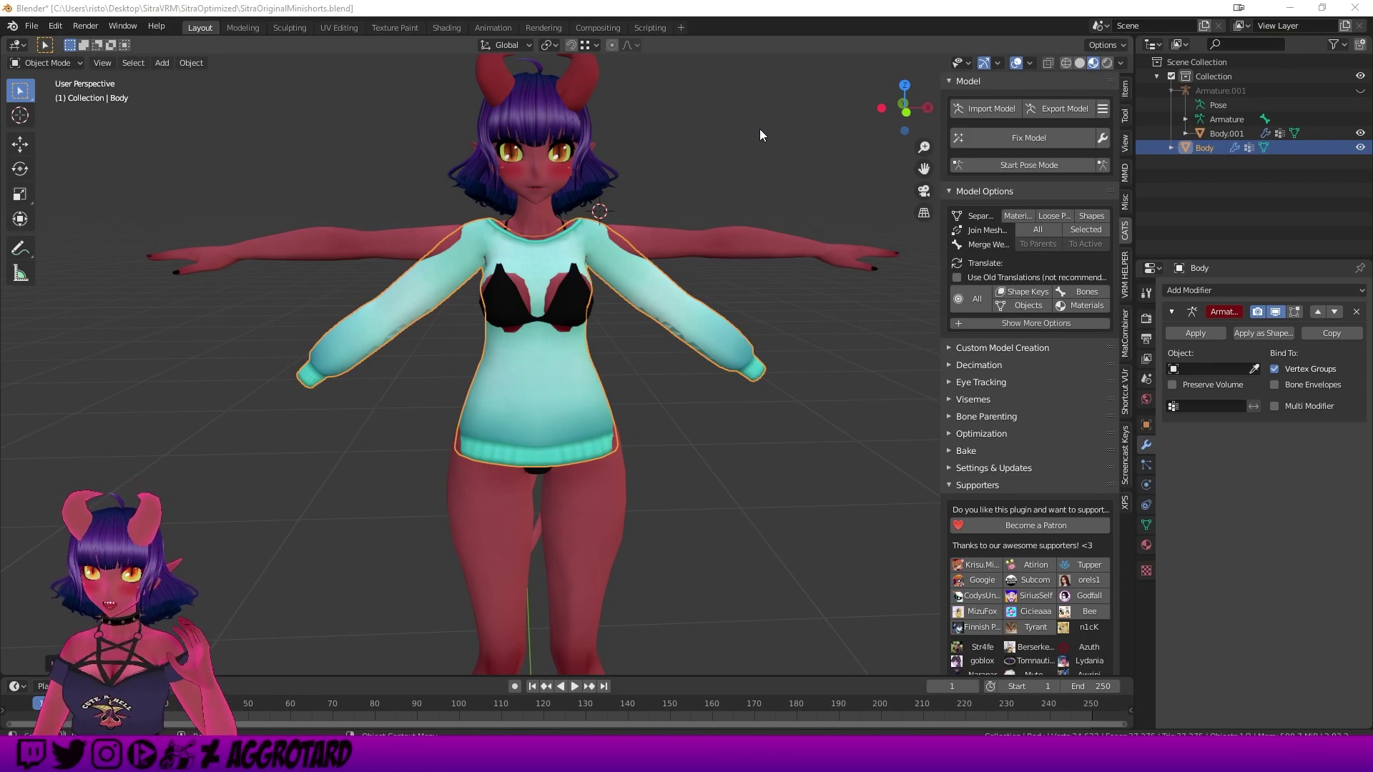
# Unhide Armature.001 in the outliner and select it so its bones show over the avatar
pyautogui.moveTo(662, 218); pyautogui.dragTo(653, 158, button='middle')
pyautogui.scroll(2, 611, 242)
pyautogui.scroll(1, 394, 366)
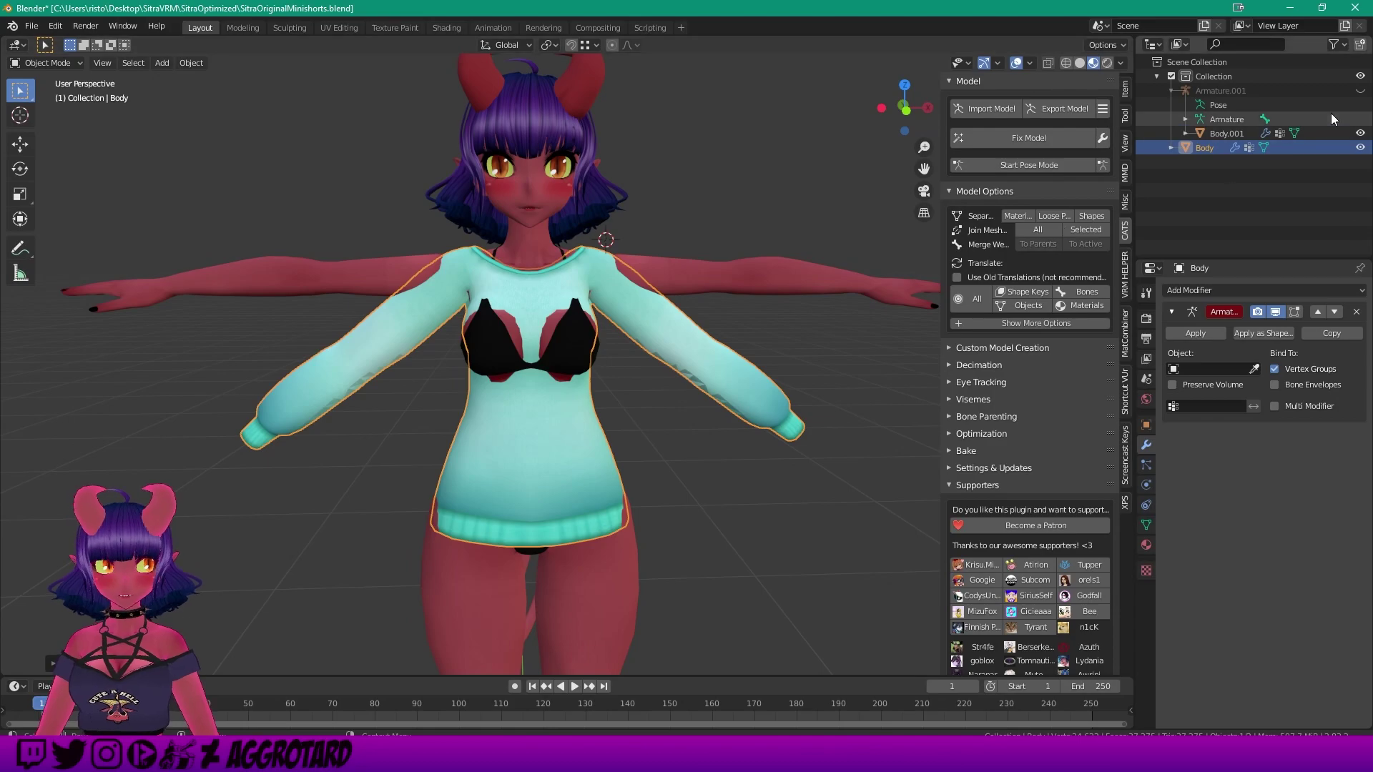
pyautogui.click(1358, 91)
pyautogui.click(1268, 91)
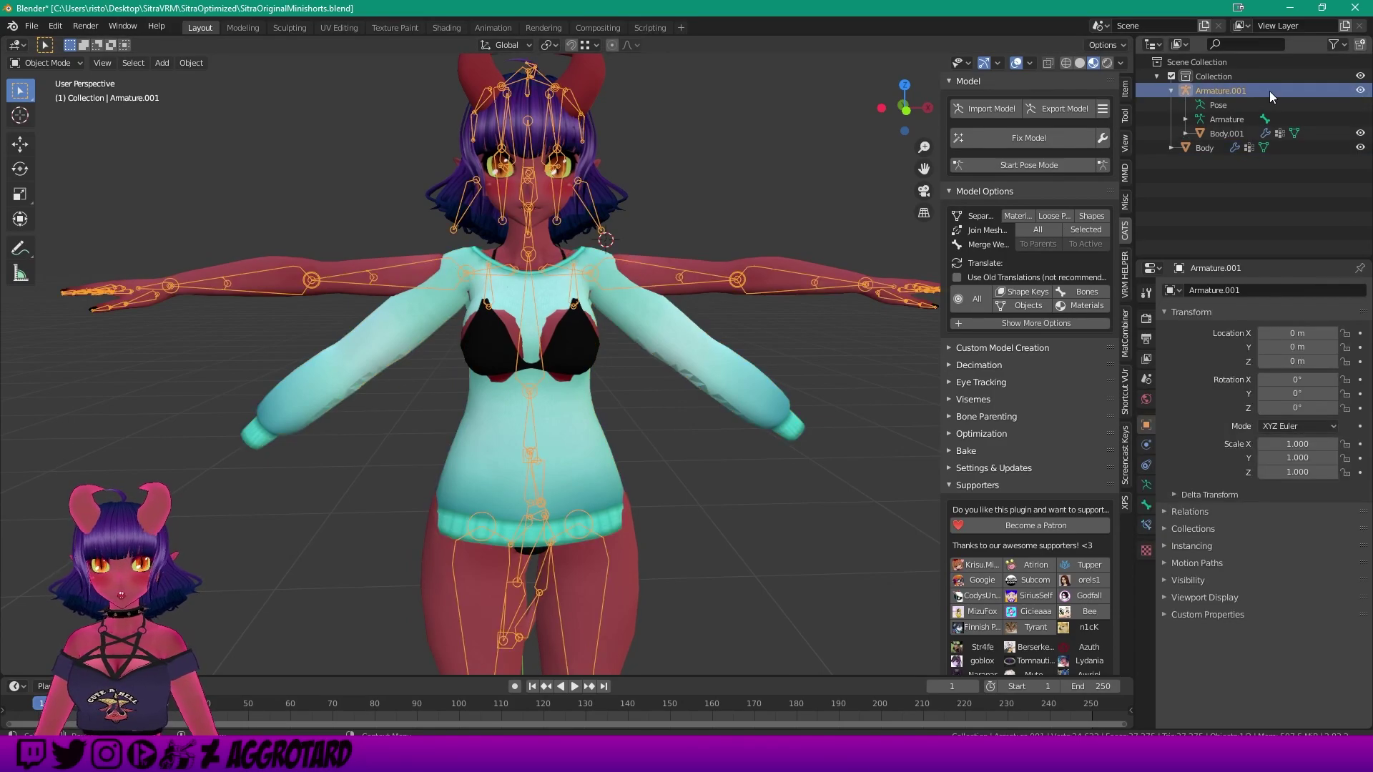
pyautogui.moveTo(592, 228); pyautogui.dragTo(604, 230, button='middle')
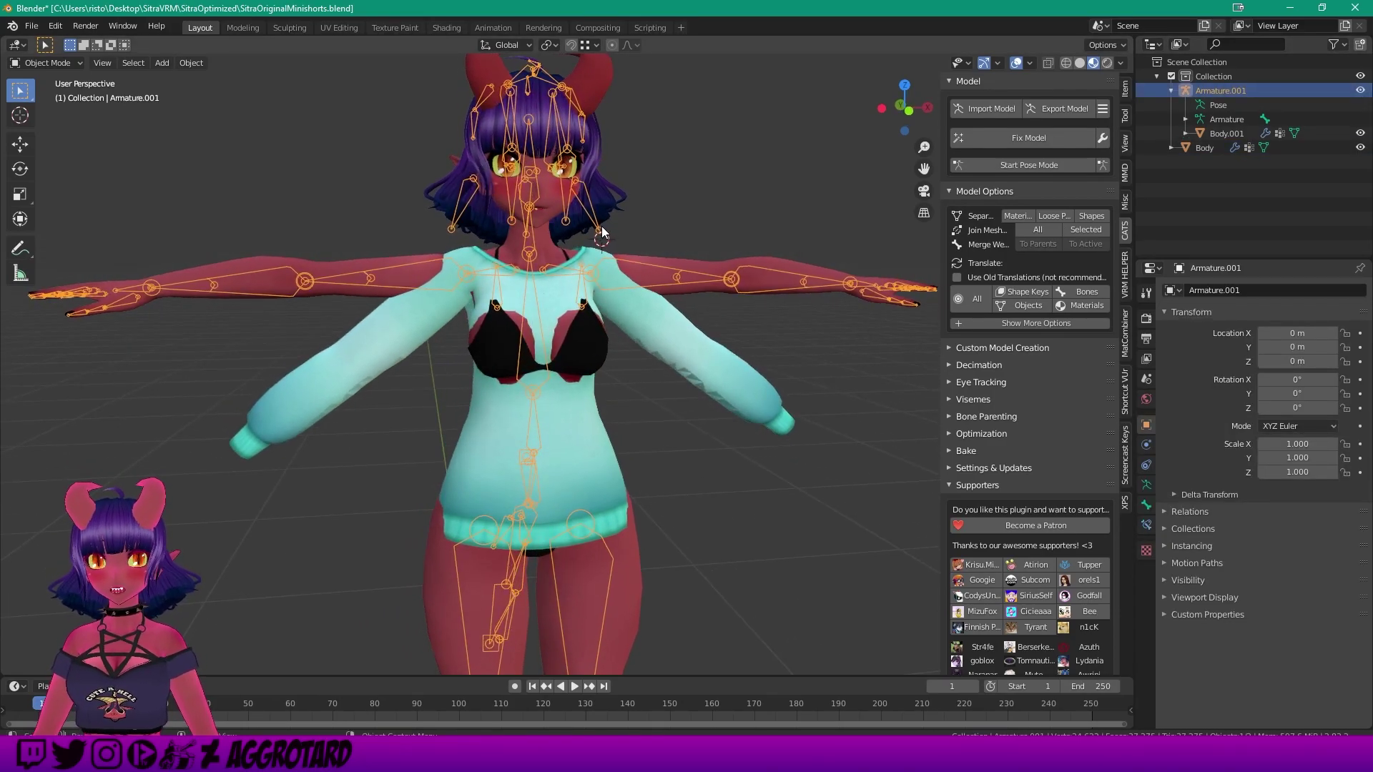
pyautogui.scroll(-3, 600, 231)
# In Pose Mode, rotate Armature.001's right arm bone down around Y to match the sleeve
pyautogui.click(48, 62)
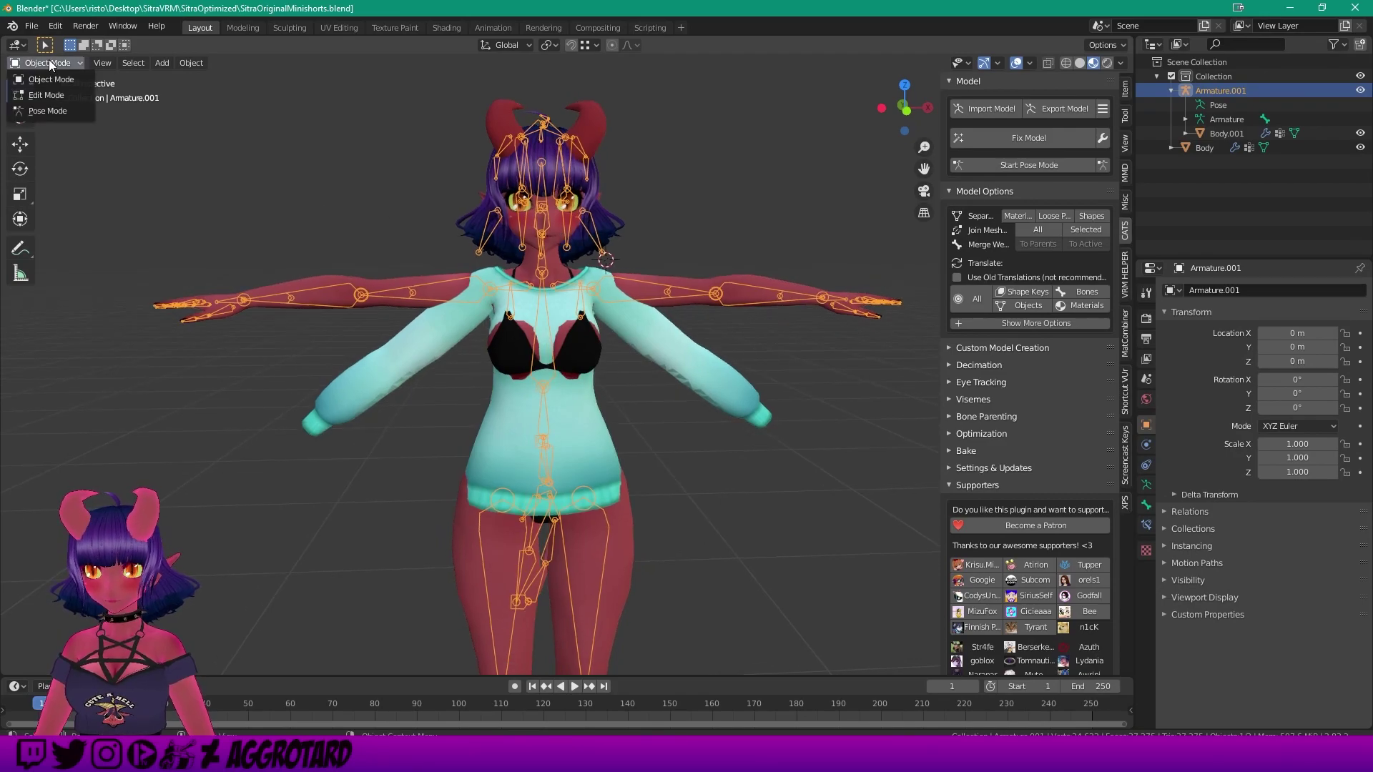
pyautogui.click(48, 114)
pyautogui.click(467, 291)
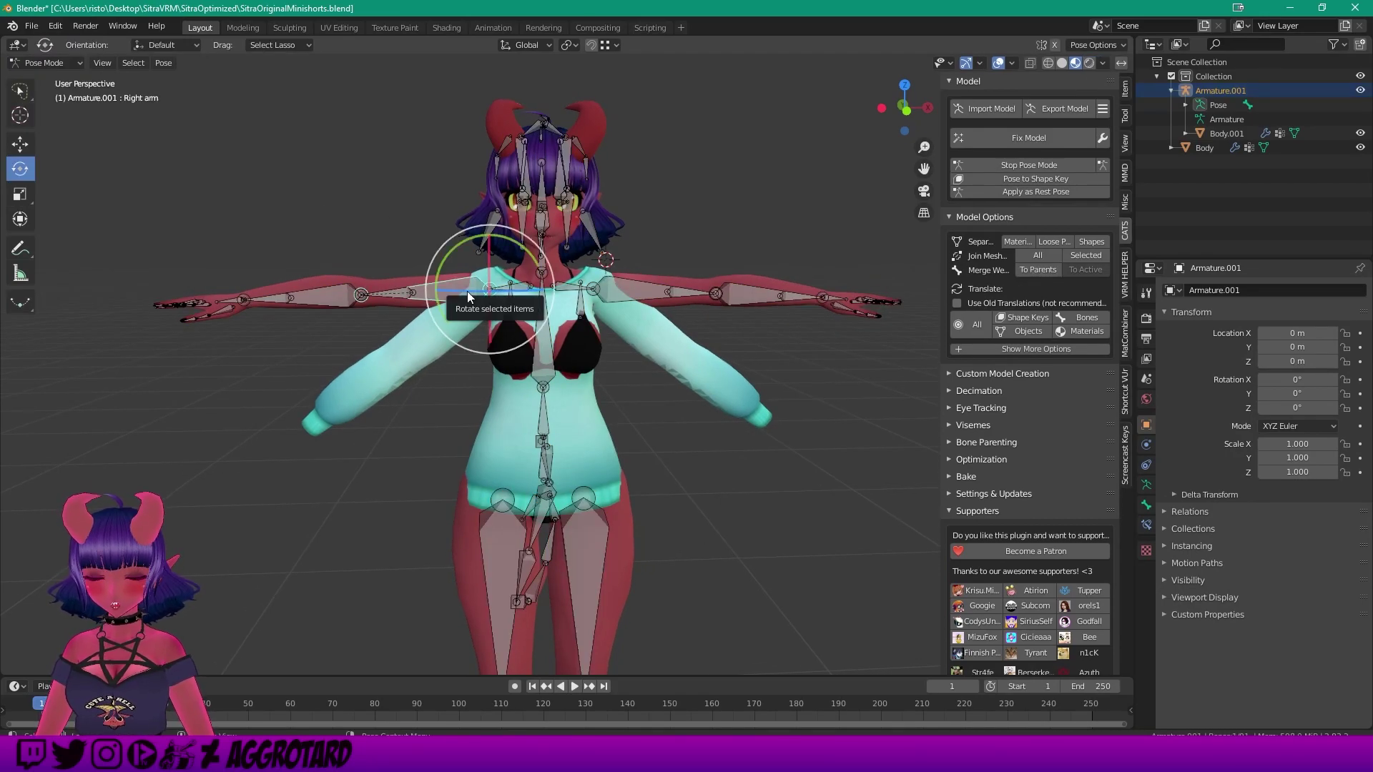
pyautogui.press('r')
pyautogui.press('y')
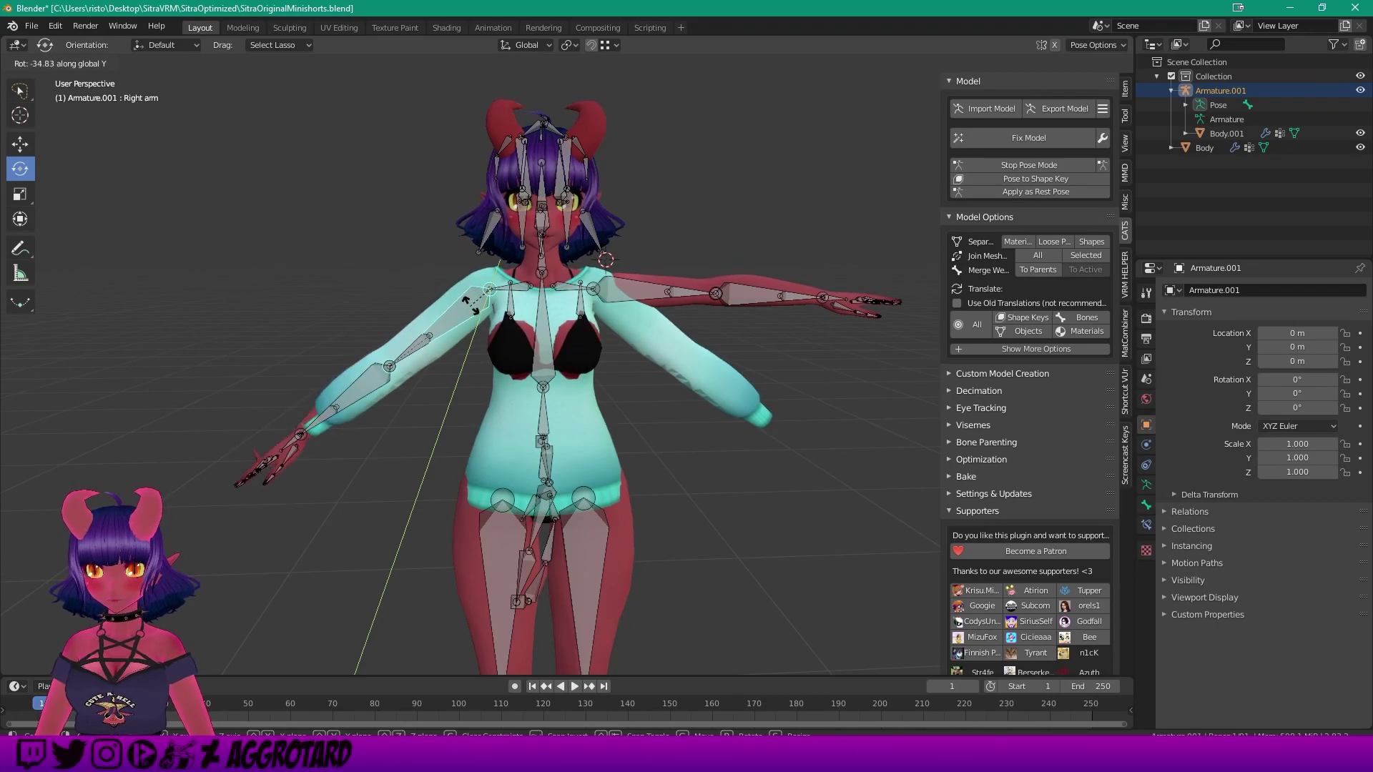
pyautogui.click(473, 302)
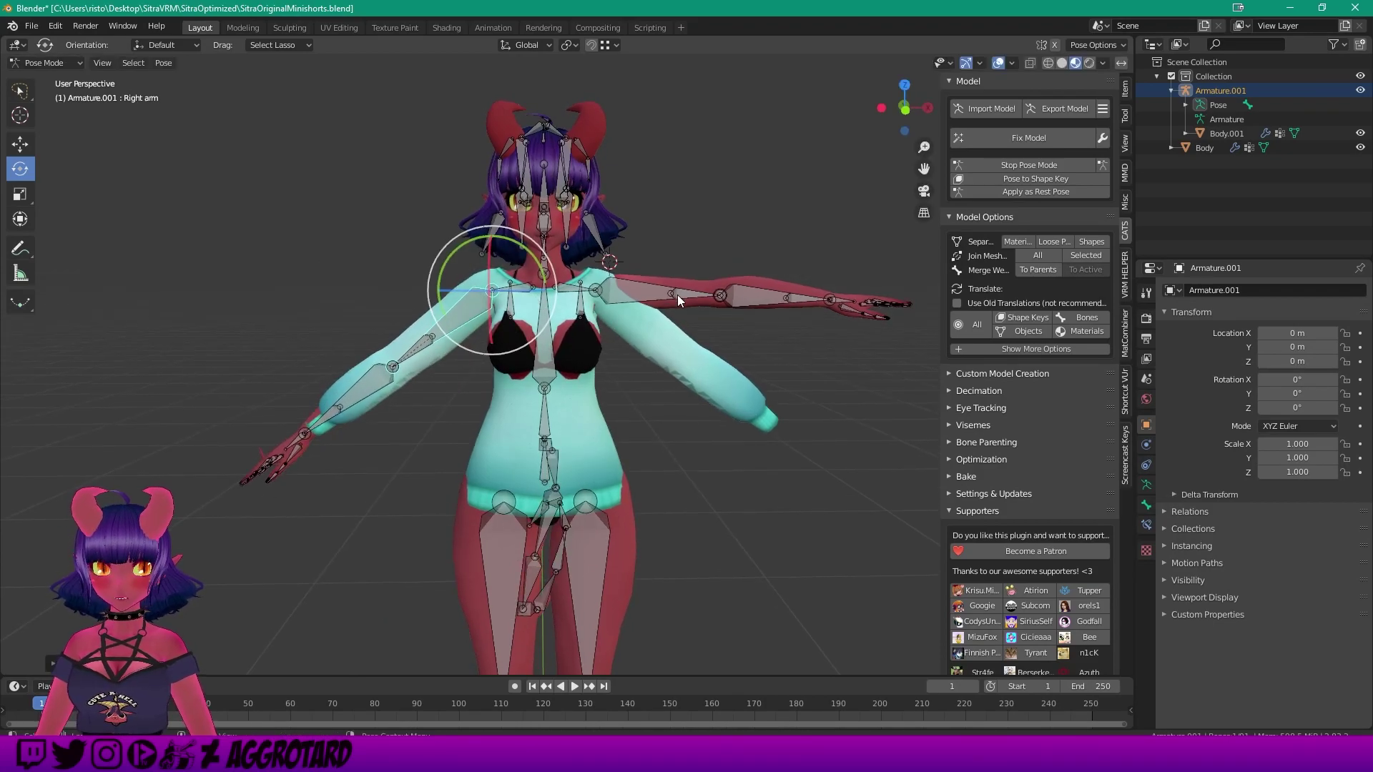
# Rotate the left arm bone down around Y, then apply the pose as rest pose
pyautogui.click(639, 294)
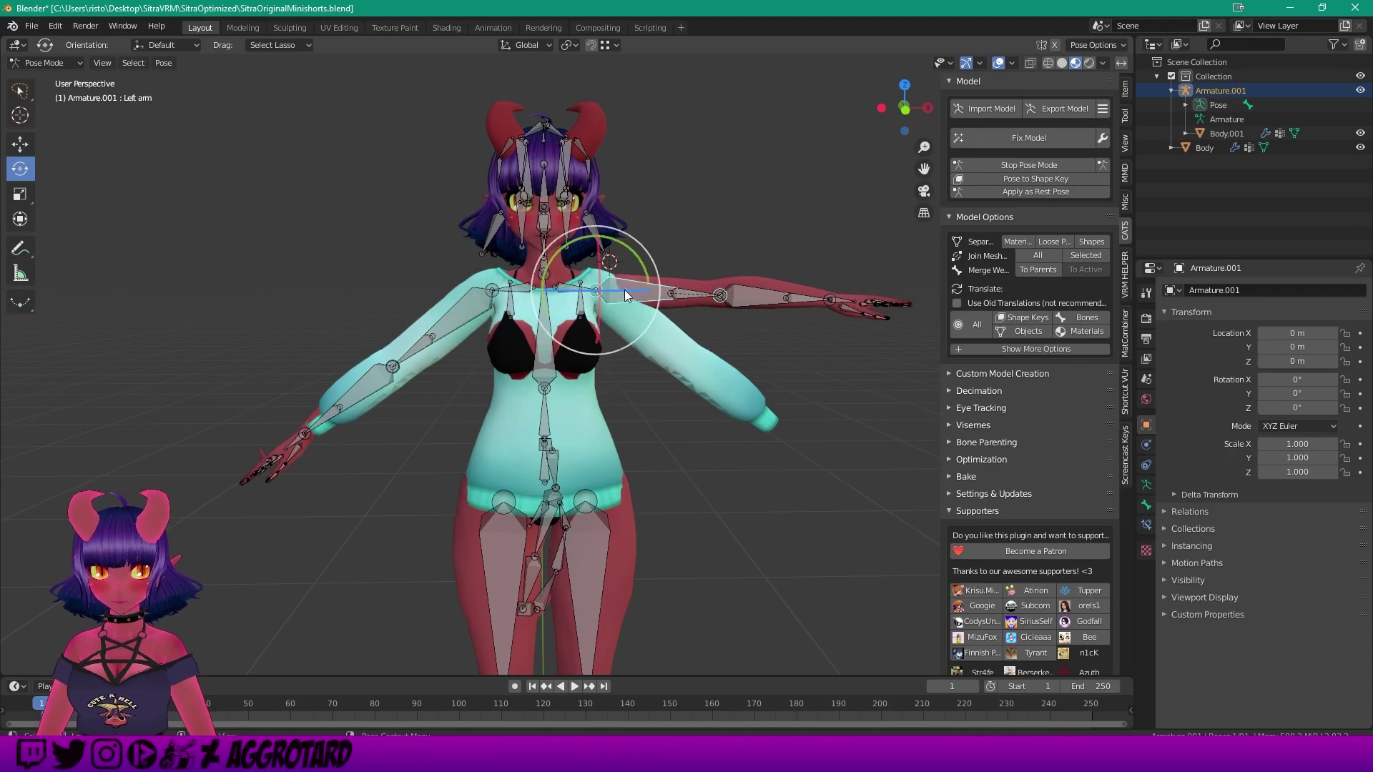
pyautogui.press('r')
pyautogui.press('y')
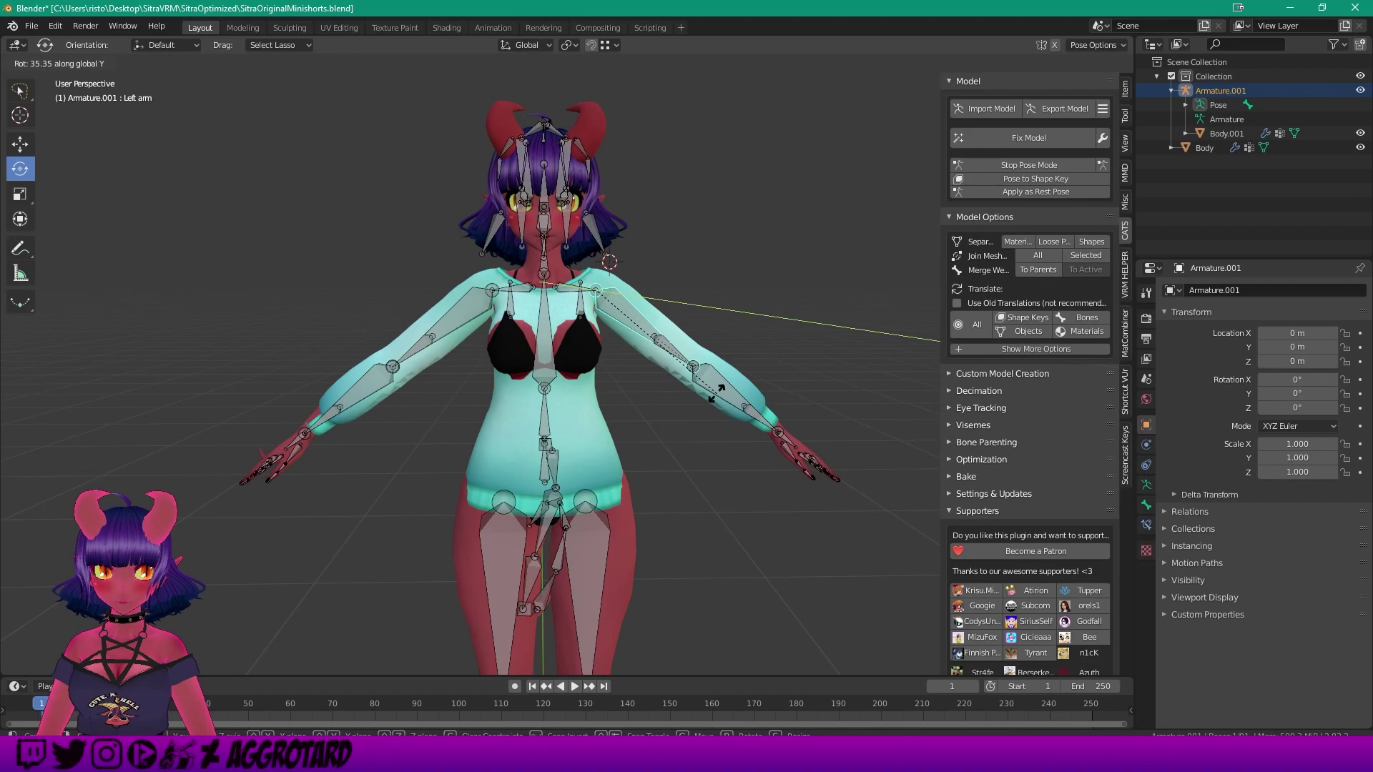
pyautogui.click(719, 399)
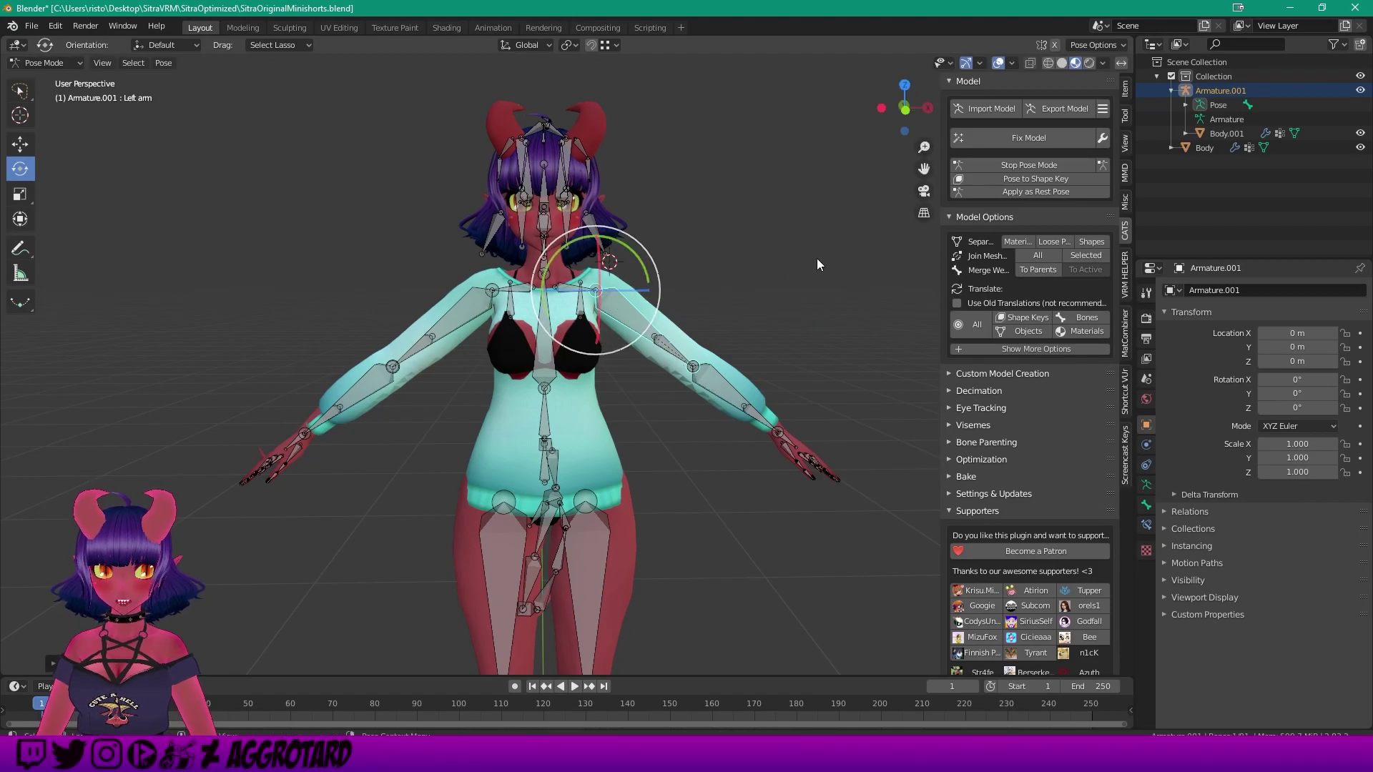
pyautogui.click(1035, 192)
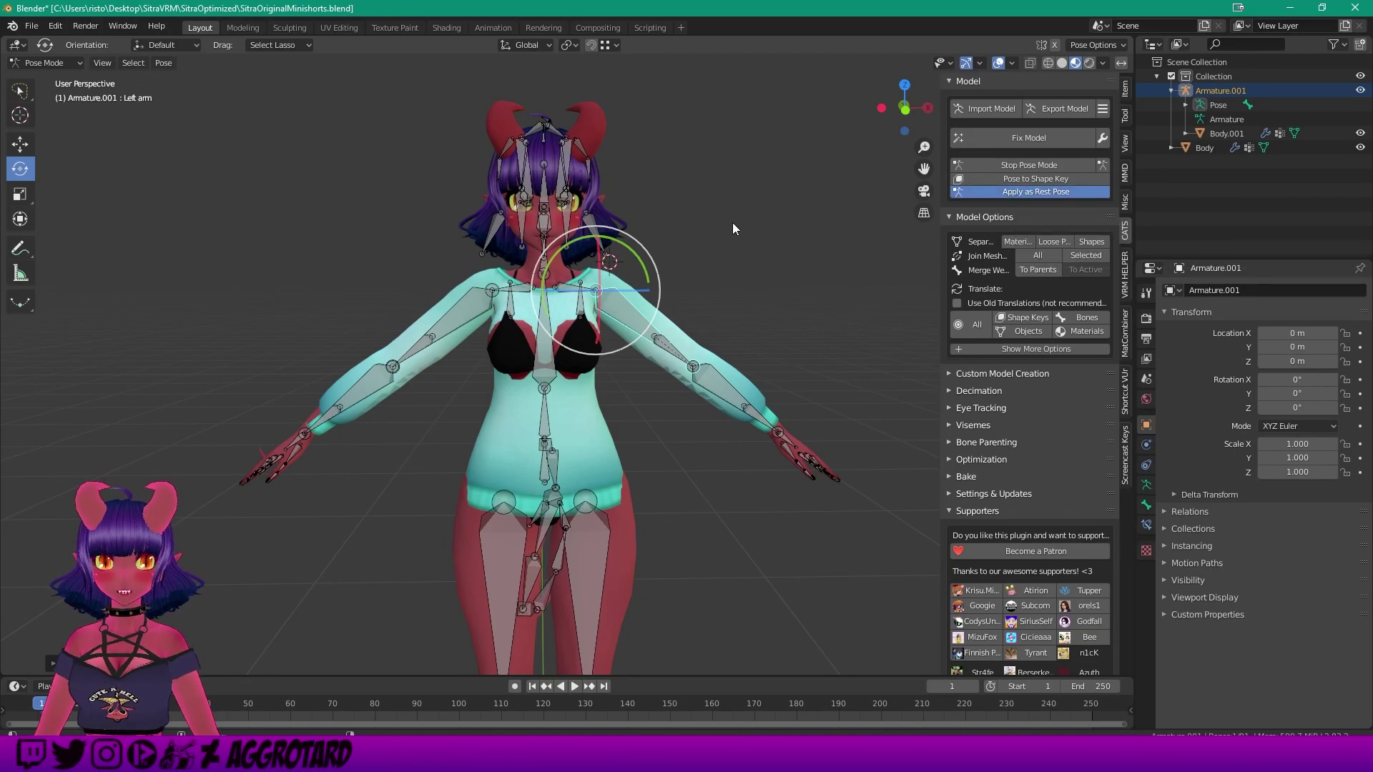